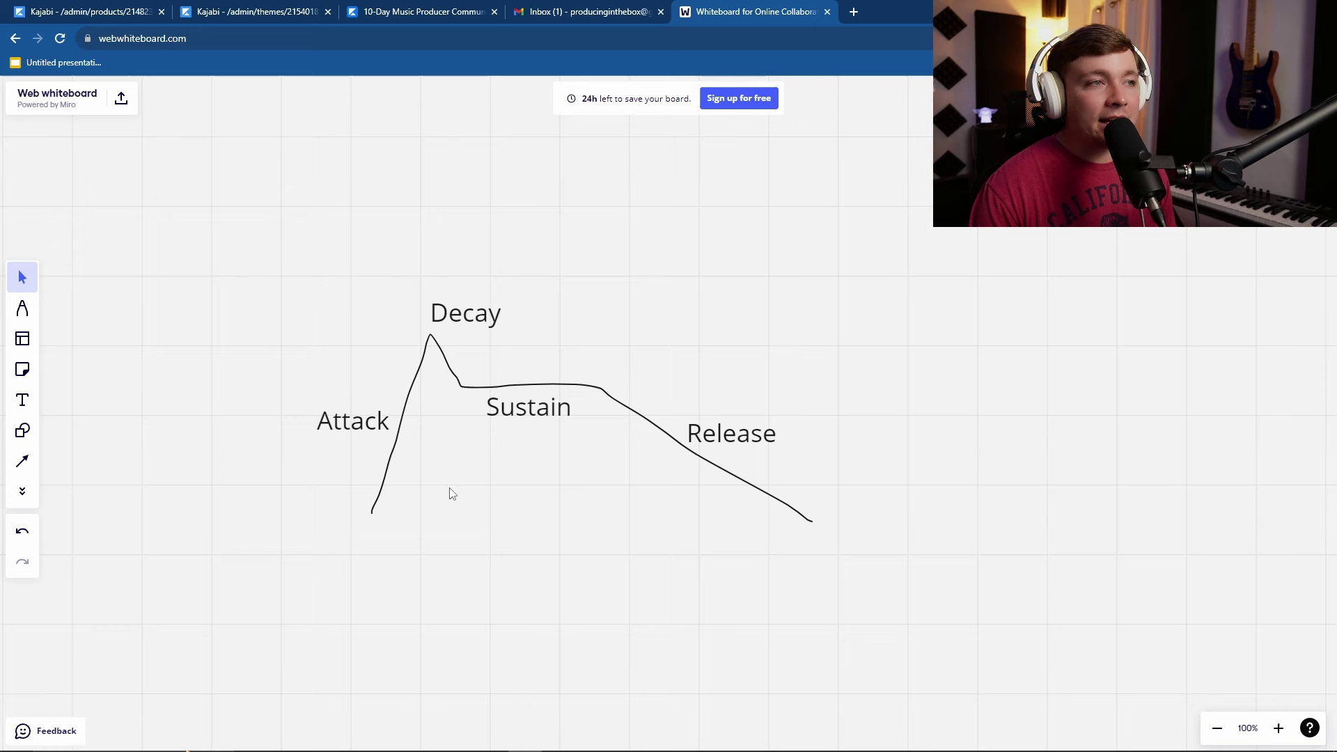
Sketch a short, steep envelope curve beside the Attack-Decay-Sustain-Release diagram with the pen, and undo it
{"action": "left_click", "coordinate": [22, 308]}
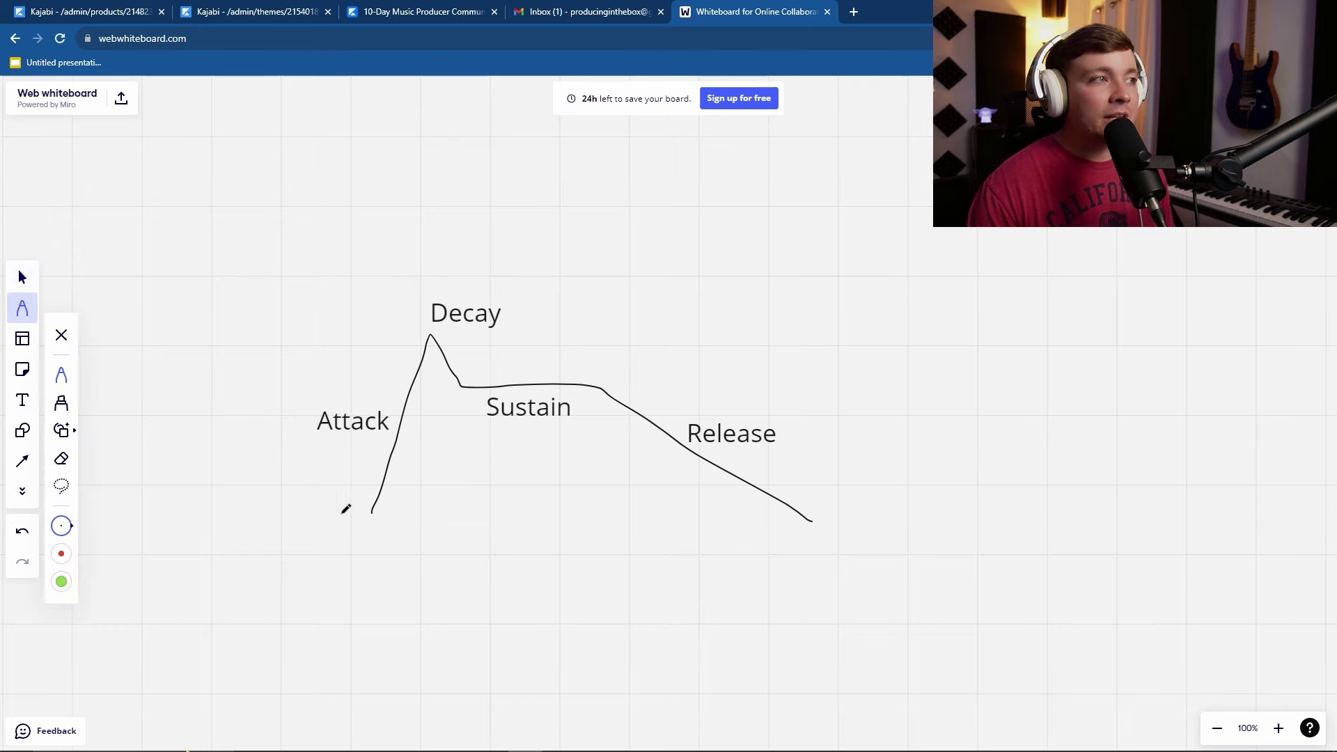
{"action": "left_click_drag", "start_coordinate": [212, 455], "coordinate": [386, 327]}
{"action": "key", "text": "ctrl+z"}
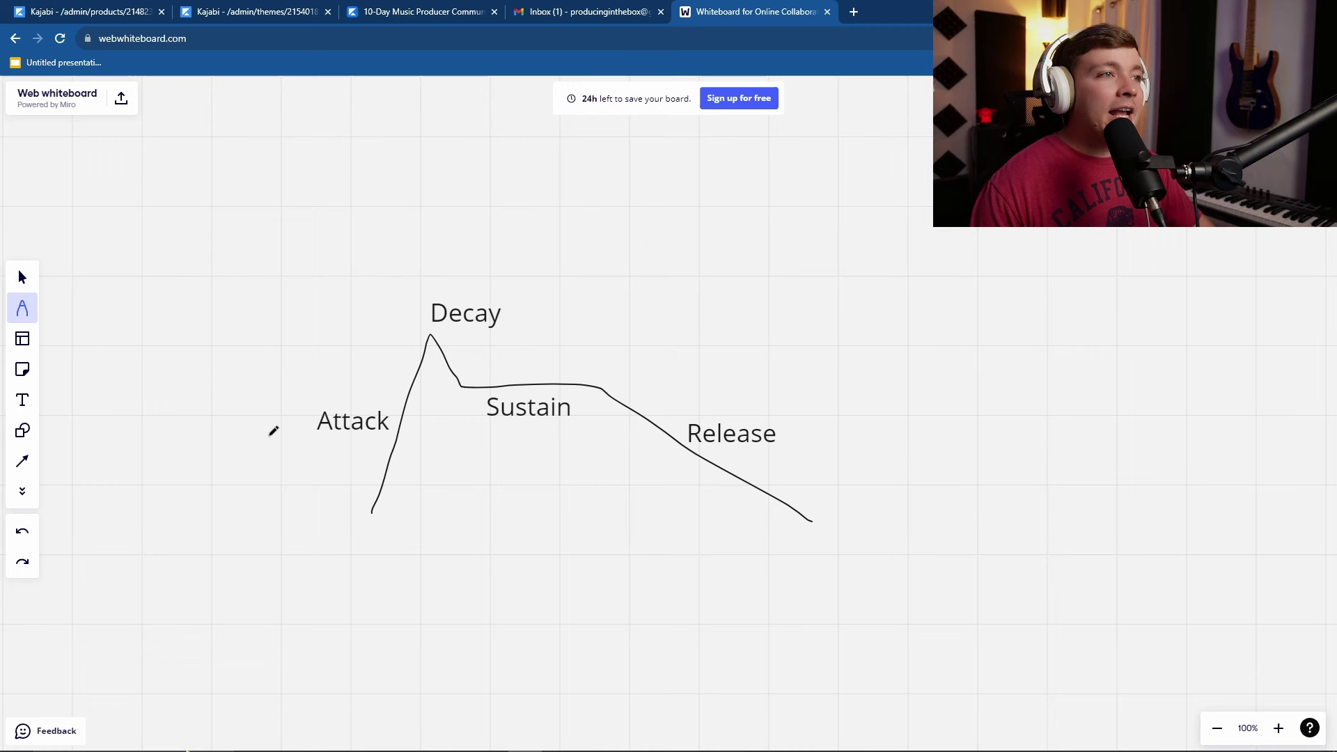
{"action": "mouse_move", "coordinate": [173, 497]}
{"action": "left_mouse_down"}
{"action": "mouse_move", "coordinate": [182, 246]}
{"action": "mouse_move", "coordinate": [216, 279]}
{"action": "mouse_move", "coordinate": [254, 365]}
{"action": "mouse_move", "coordinate": [279, 488]}
{"action": "left_mouse_up"}
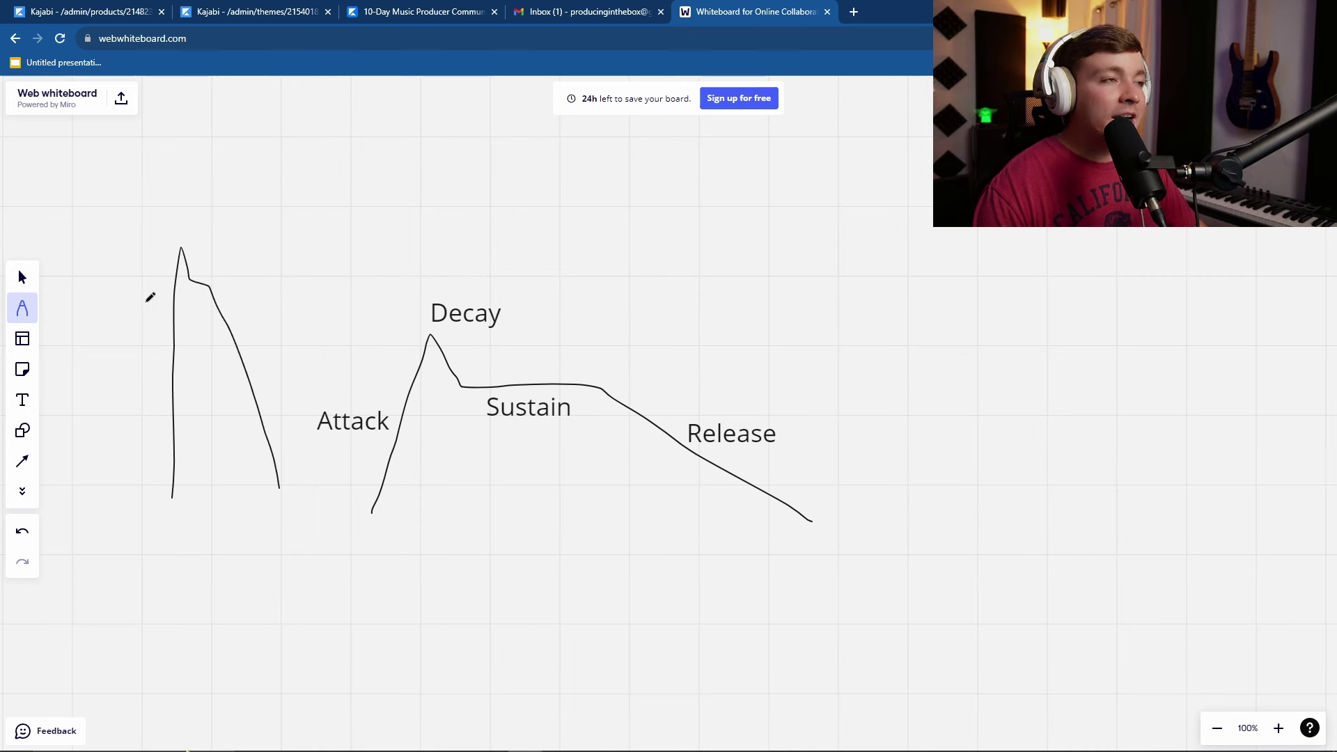
{"action": "key", "text": "ctrl+z"}
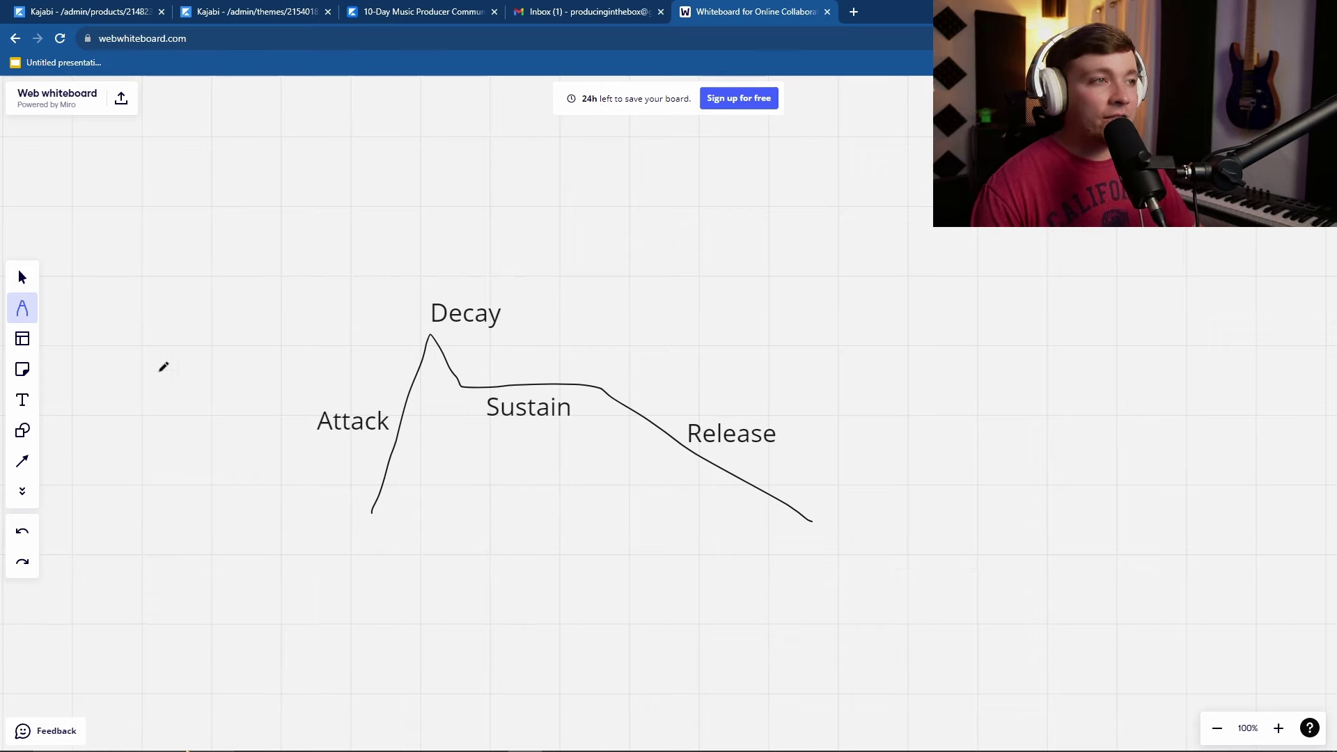
Scribble large freehand loops over the envelope diagram and undo them
{"action": "left_click_drag", "start_coordinate": [686, 215], "coordinate": [956, 437]}
{"action": "mouse_move", "coordinate": [629, 196]}
{"action": "left_mouse_down"}
{"action": "mouse_move", "coordinate": [944, 361]}
{"action": "mouse_move", "coordinate": [842, 630]}
{"action": "mouse_move", "coordinate": [783, 474]}
{"action": "mouse_move", "coordinate": [559, 528]}
{"action": "left_mouse_up"}
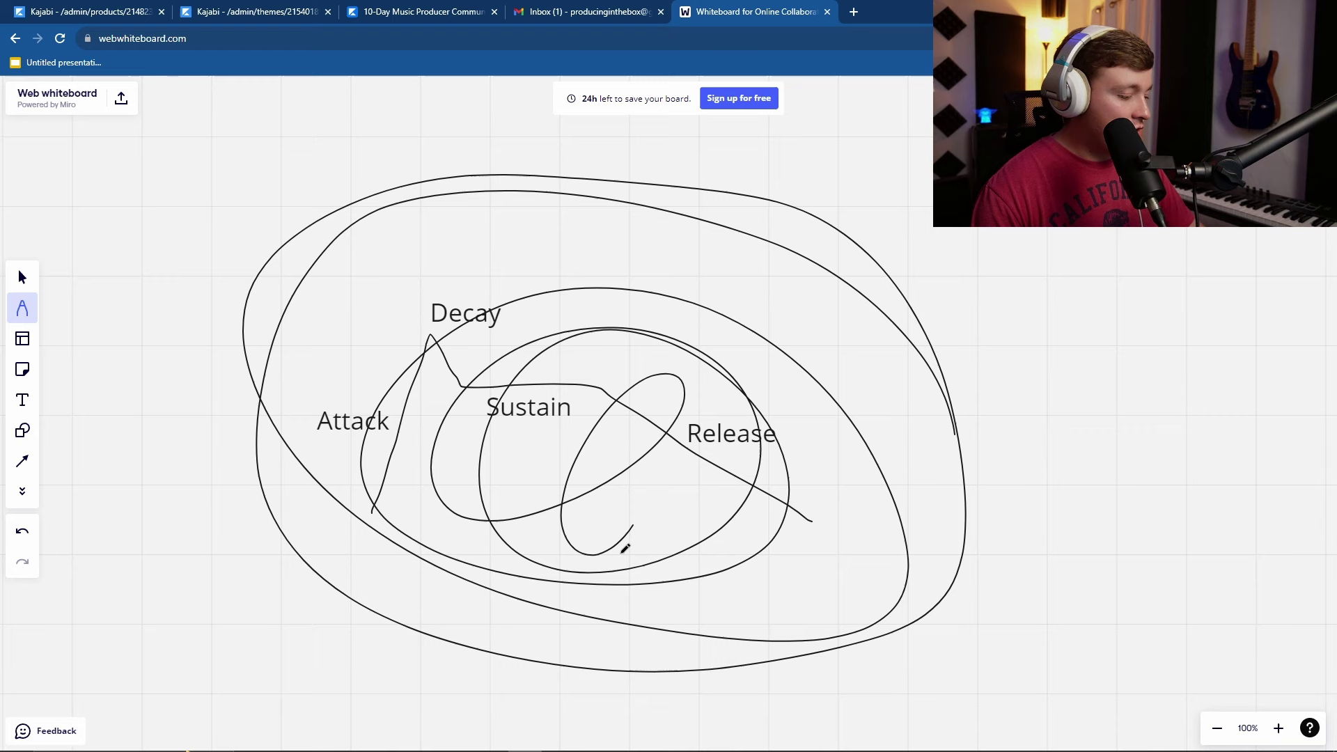
{"action": "key", "text": "ctrl+z"}
{"action": "key", "text": "ctrl+z"}
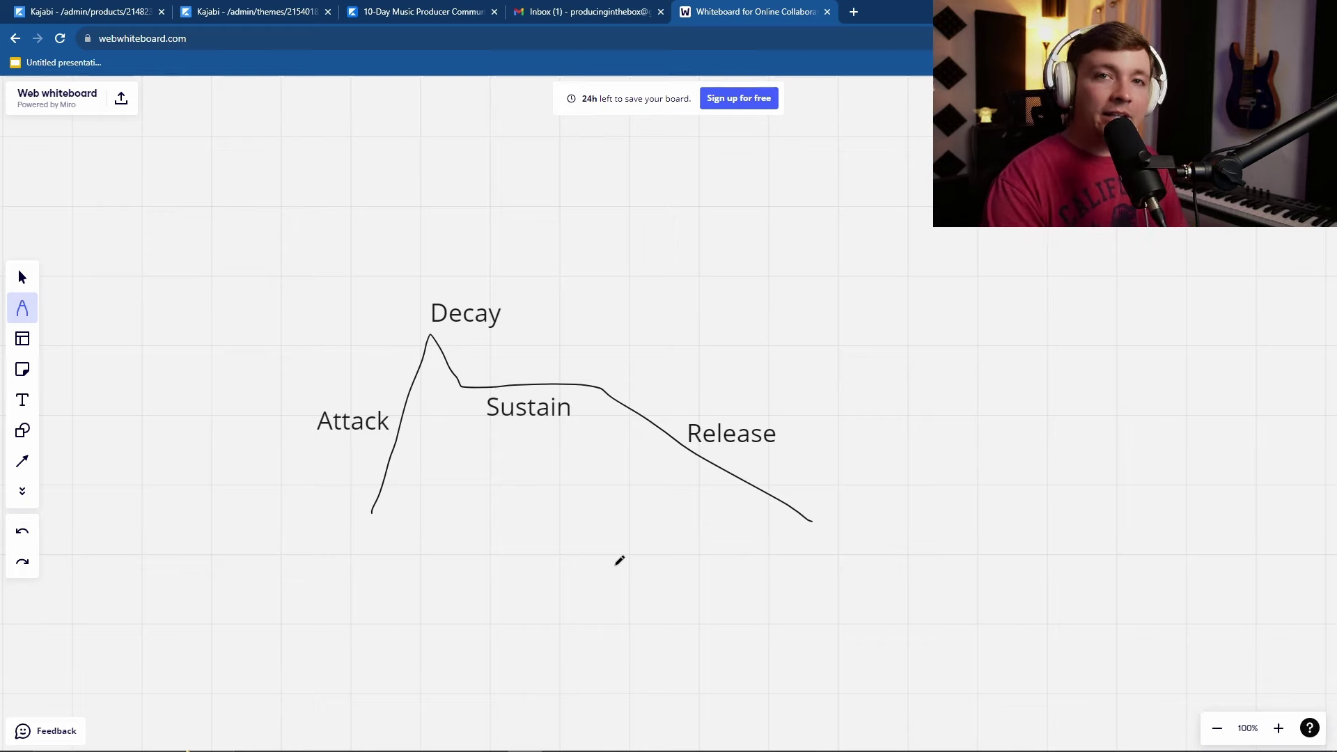
Switch to Studio One, open the Serum instrument of track 1 and reposition its window over the arrangement
{"action": "key", "text": "alt+Tab"}
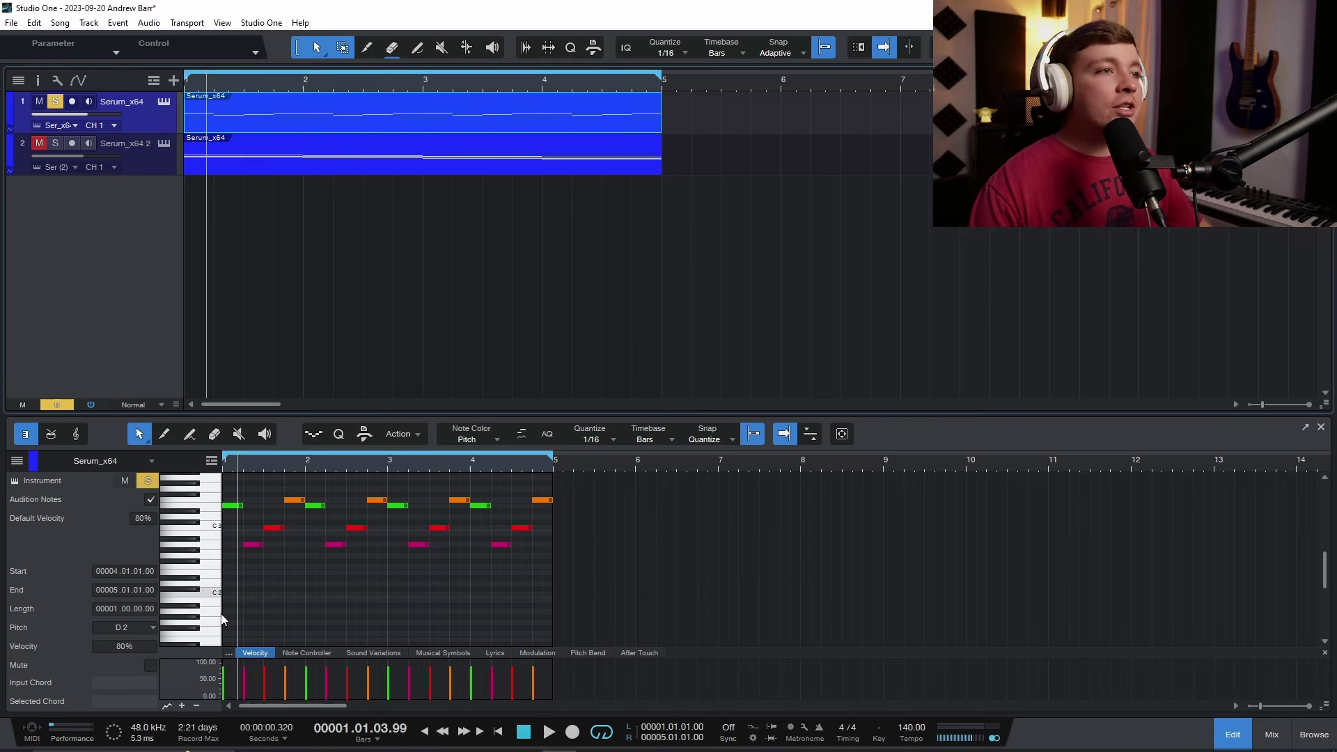
{"action": "key", "text": "space"}
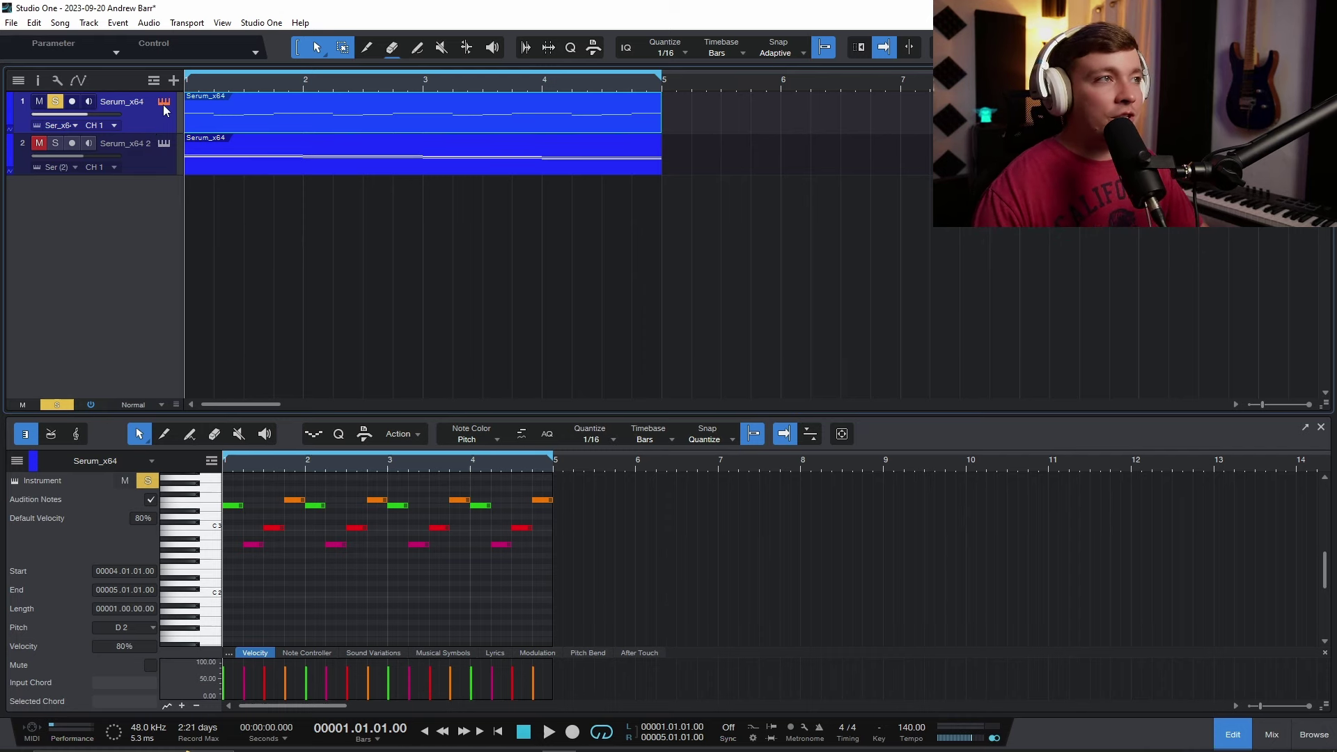
{"action": "left_click", "coordinate": [165, 105]}
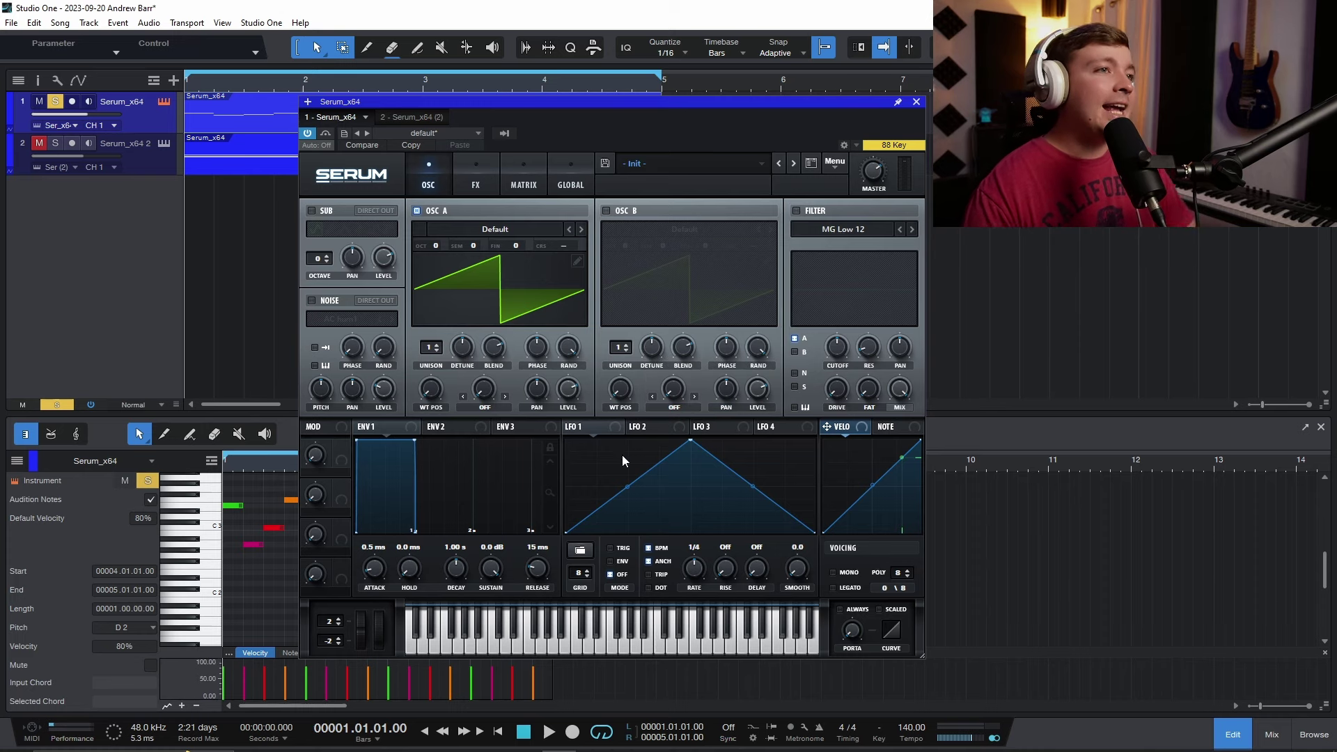
{"action": "left_click_drag", "start_coordinate": [668, 104], "coordinate": [790, 106]}
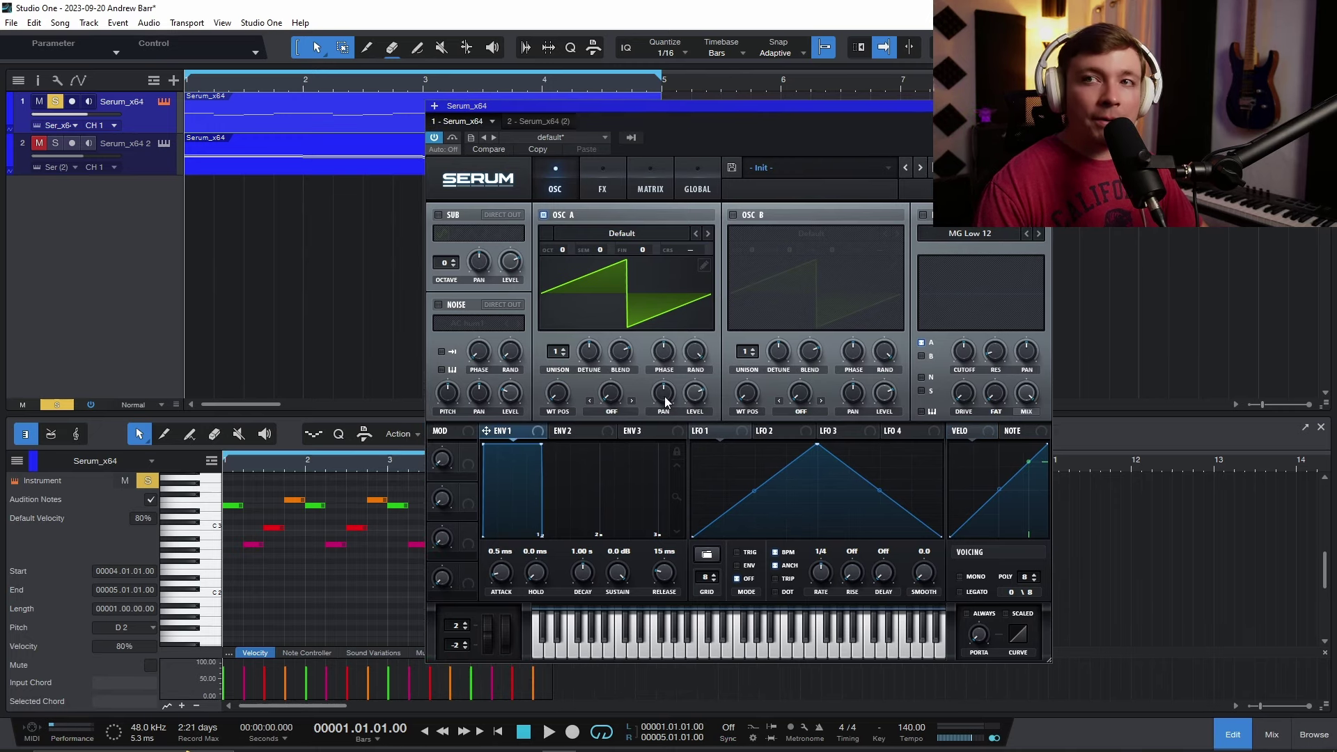
{"action": "left_click_drag", "start_coordinate": [710, 106], "coordinate": [676, 110]}
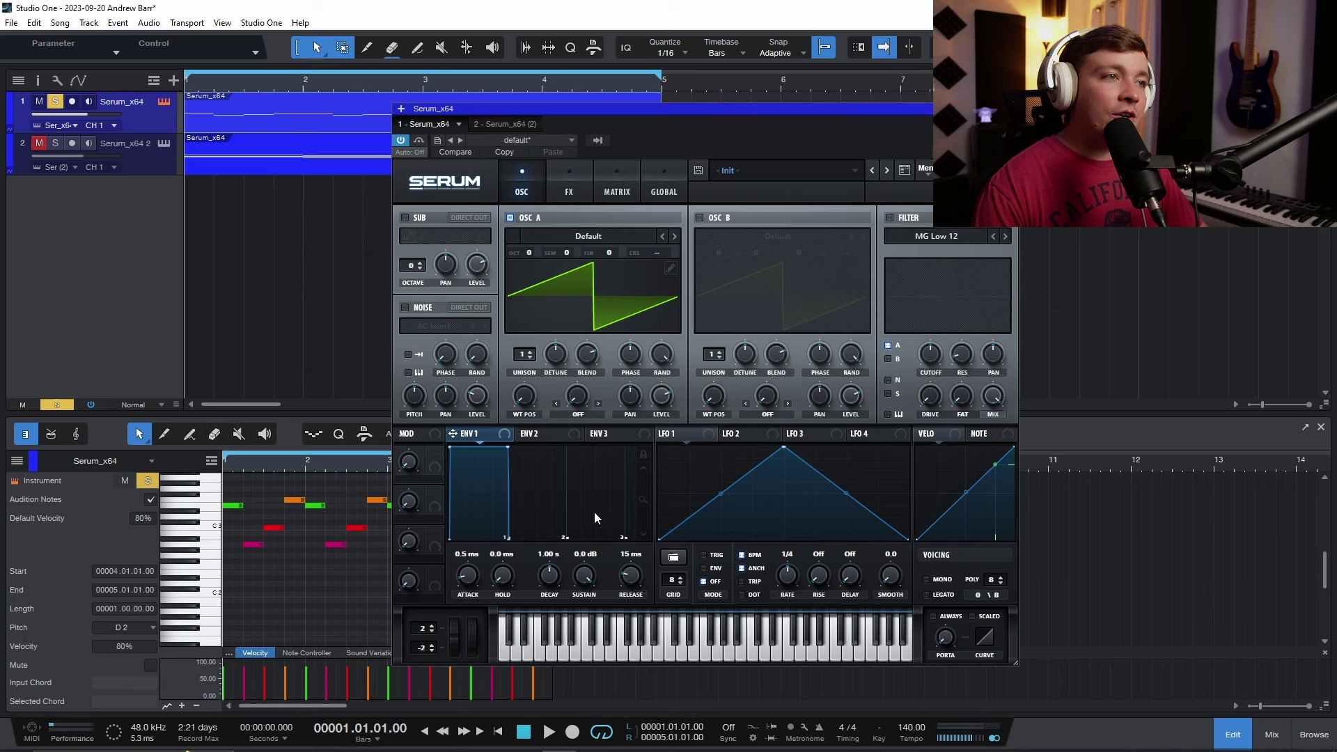
Shape Serum's Envelope 1 with attack 116 ms, decay 1.35 s, sustain -5.4 dB and release 546 ms
{"action": "left_click_drag", "start_coordinate": [470, 574], "coordinate": [476, 554]}
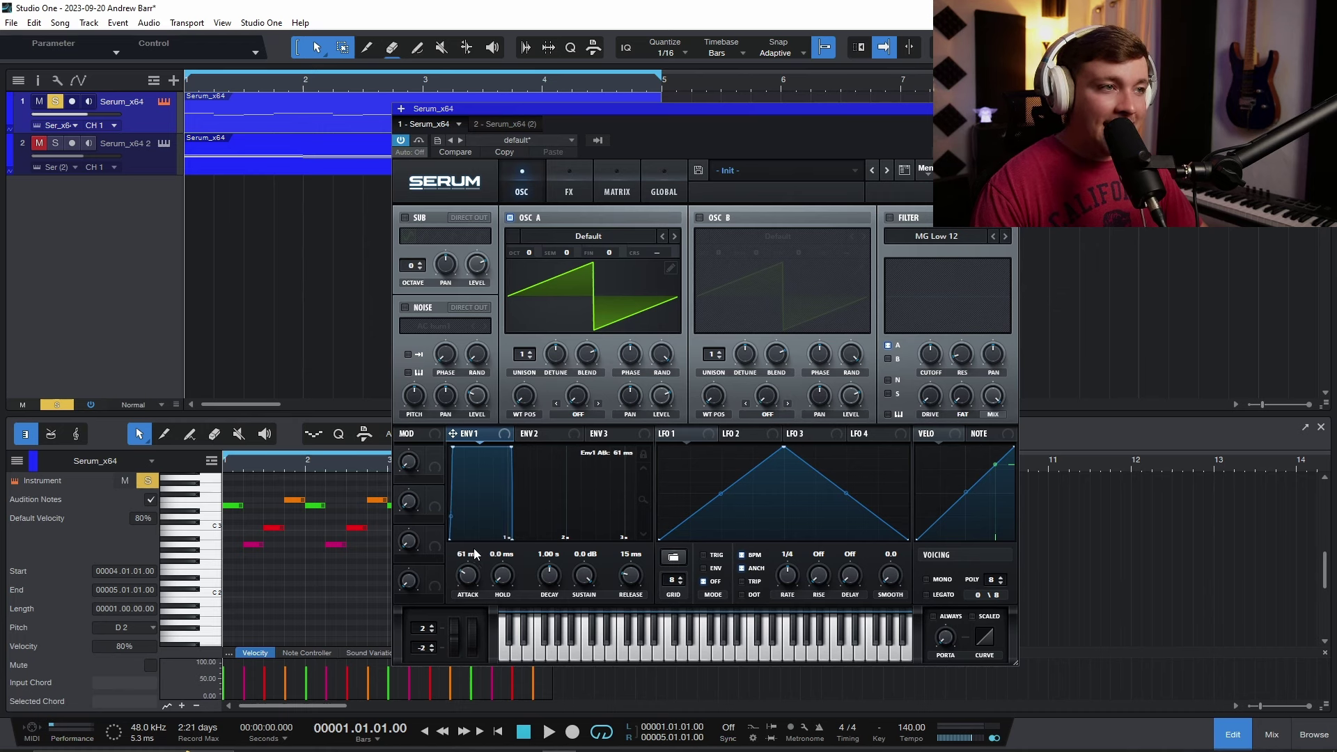
{"action": "left_click_drag", "start_coordinate": [560, 578], "coordinate": [581, 631]}
{"action": "left_click_drag", "start_coordinate": [634, 591], "coordinate": [637, 556]}
{"action": "left_click_drag", "start_coordinate": [559, 586], "coordinate": [551, 582]}
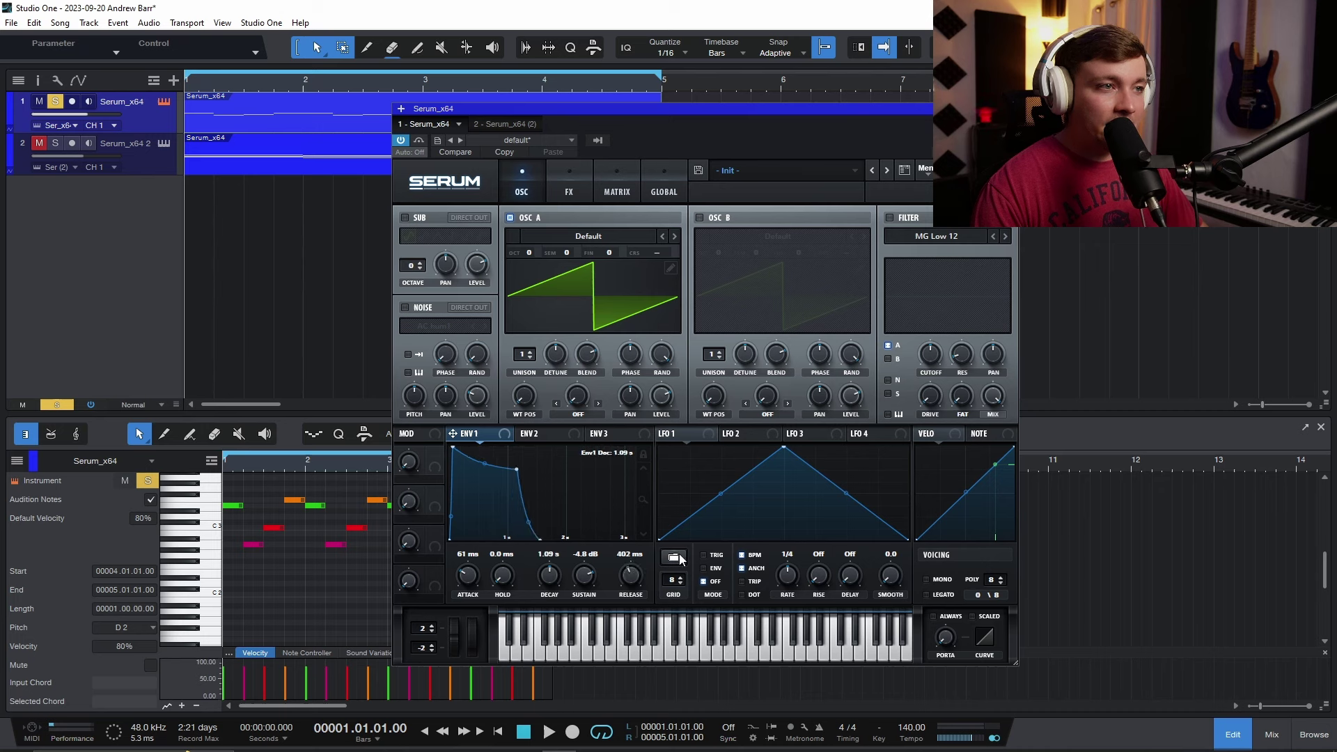
{"action": "left_click_drag", "start_coordinate": [469, 582], "coordinate": [469, 574]}
{"action": "left_click_drag", "start_coordinate": [551, 577], "coordinate": [585, 580]}
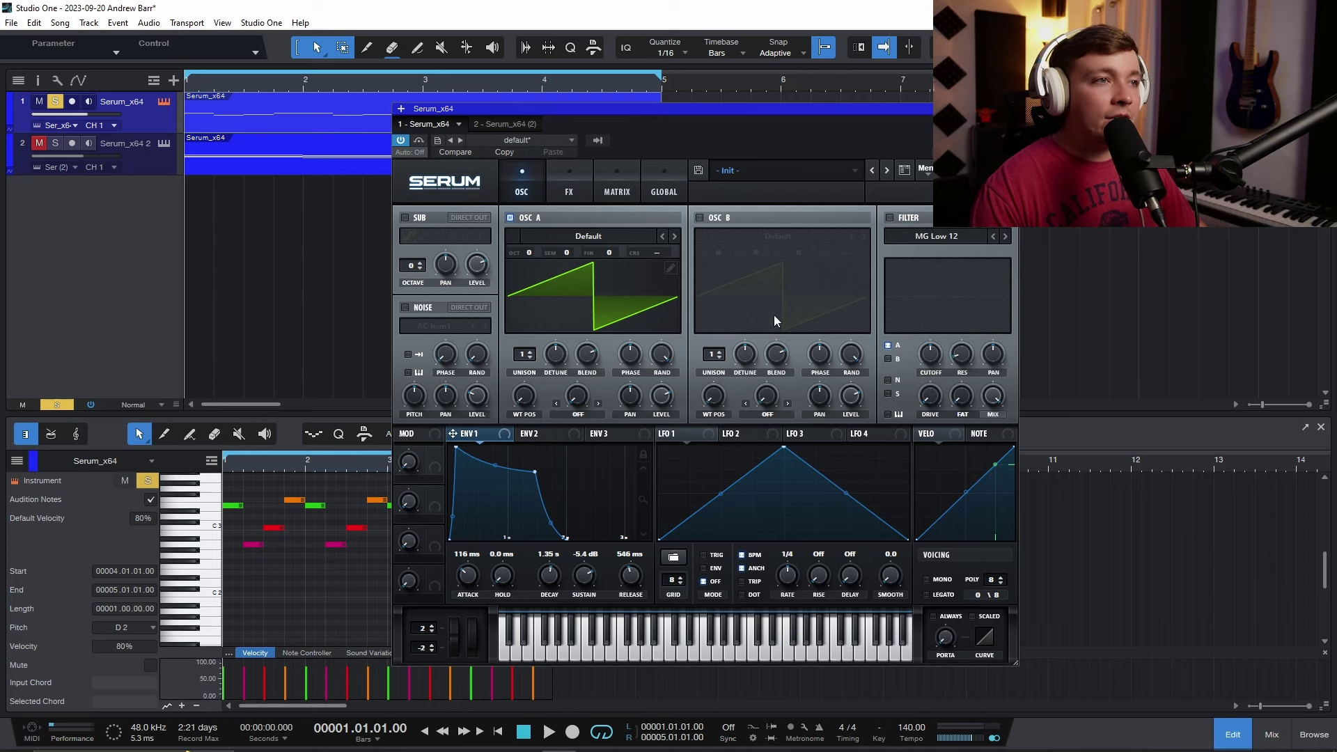
Reset Serum to its Init preset to restore the default envelope settings
{"action": "left_click", "coordinate": [926, 169]}
{"action": "left_click", "coordinate": [945, 244]}
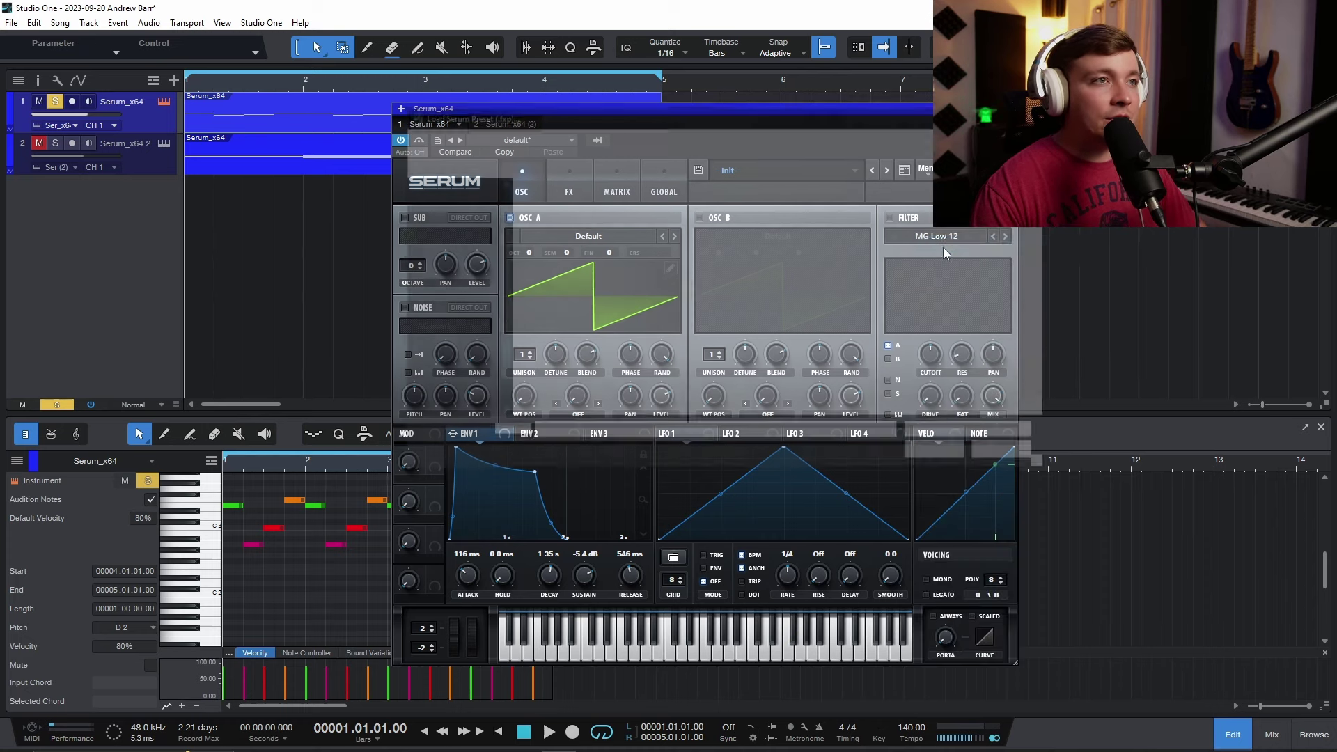
{"action": "left_click", "coordinate": [1012, 456]}
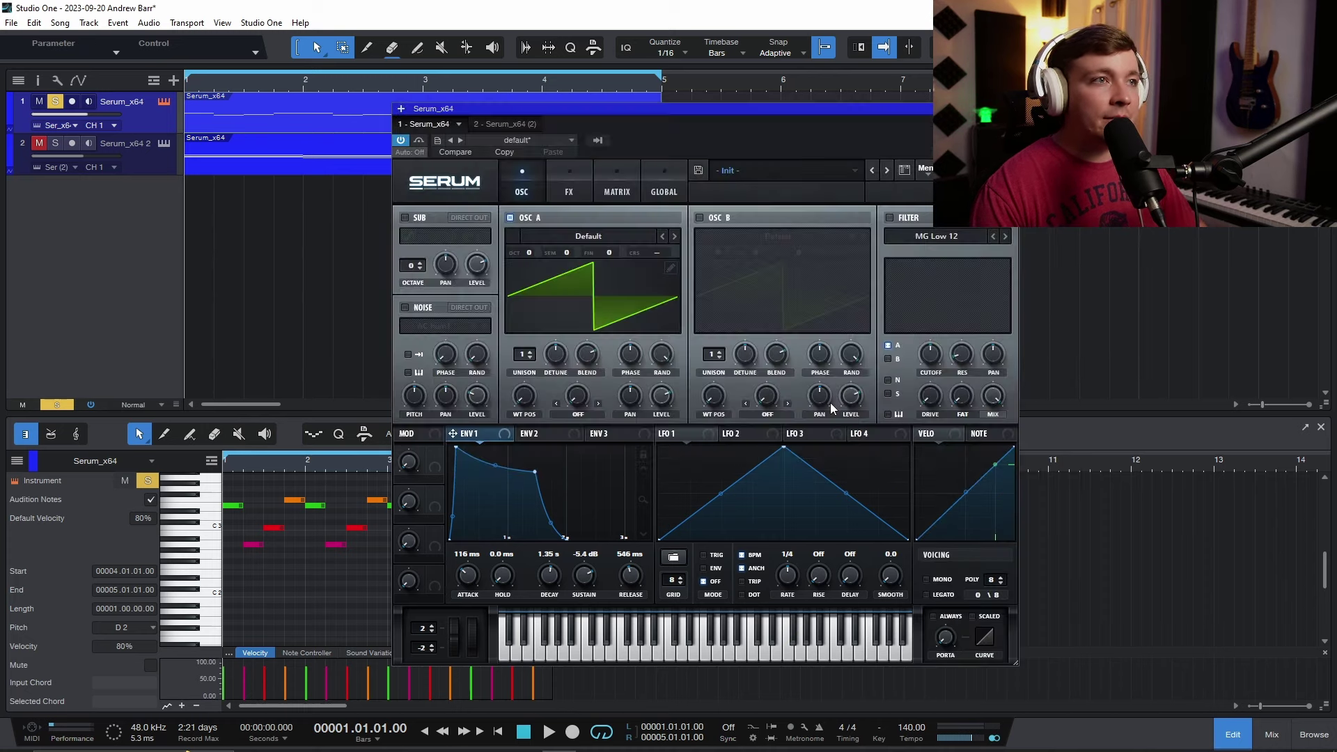
{"action": "left_click", "coordinate": [930, 168]}
{"action": "left_click", "coordinate": [949, 256]}
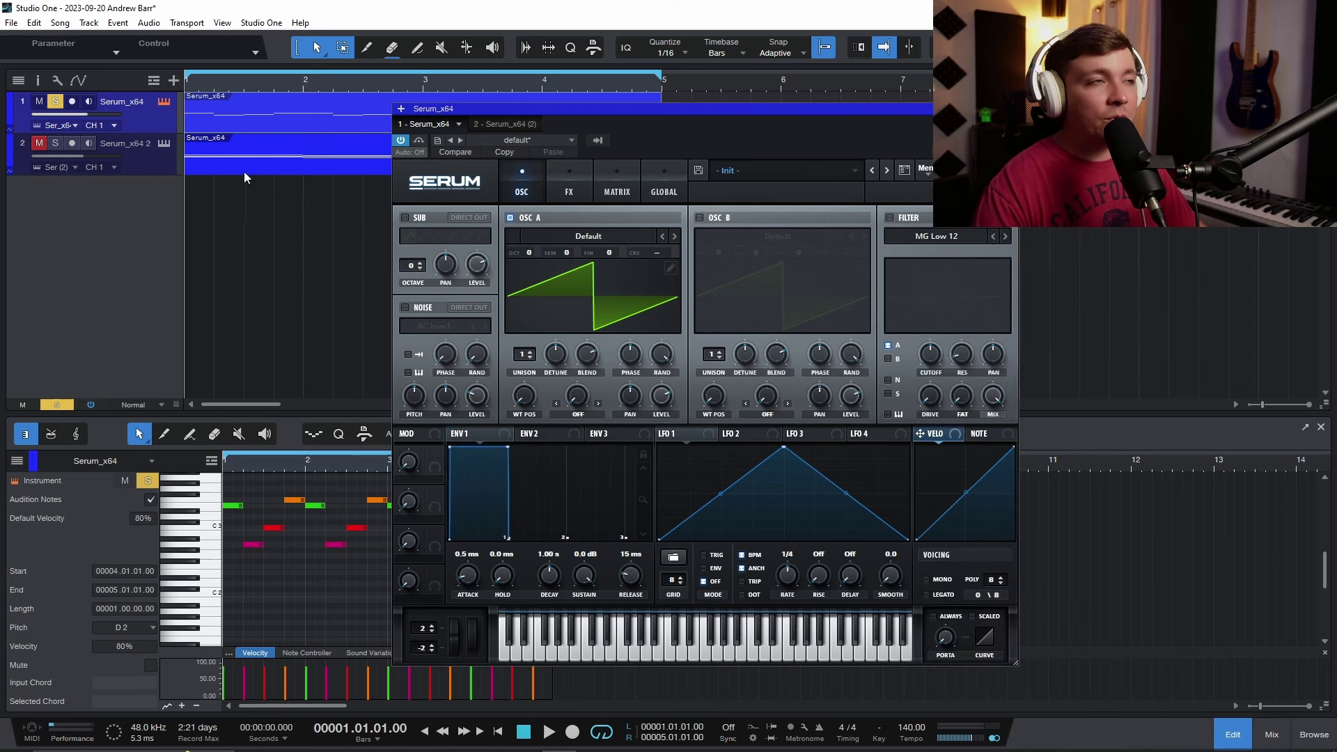
Play the Serum melody with the default sound, and raise Envelope 1's attack to 425 ms
{"action": "key", "text": "space"}
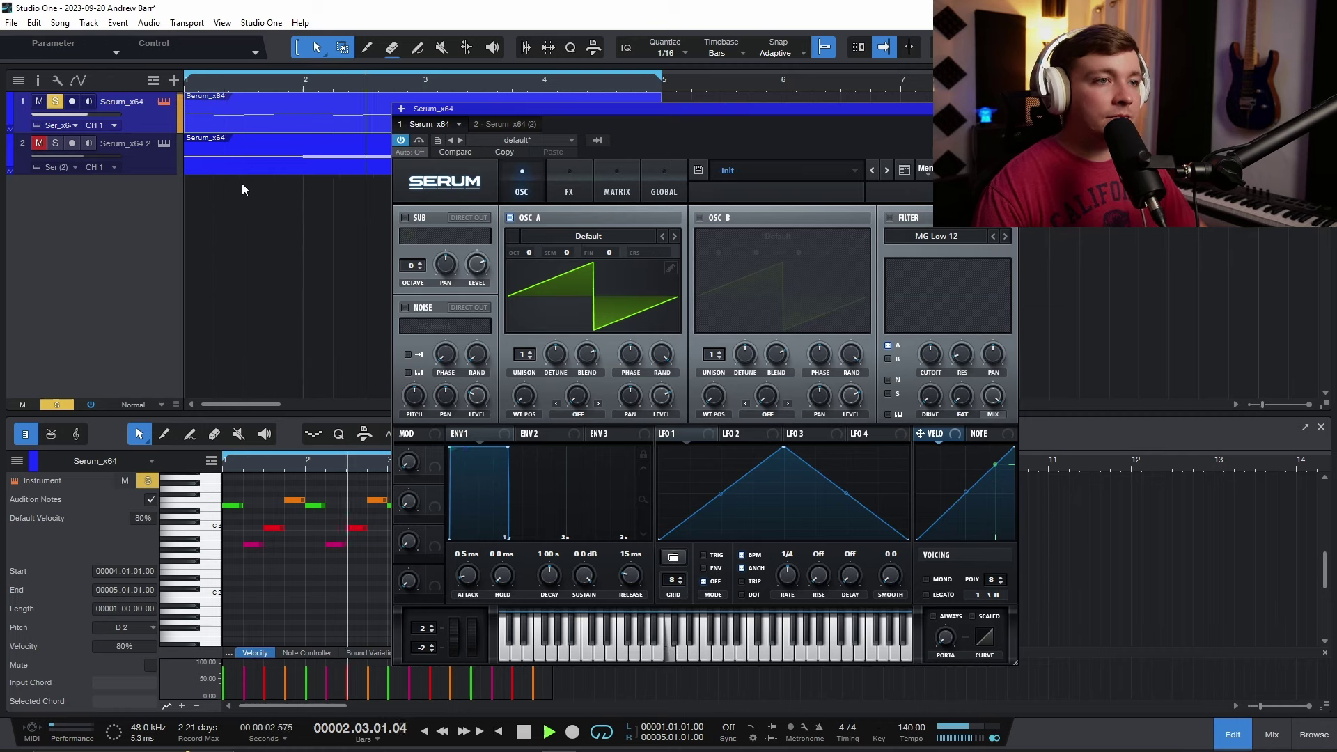
{"action": "key", "text": "space"}
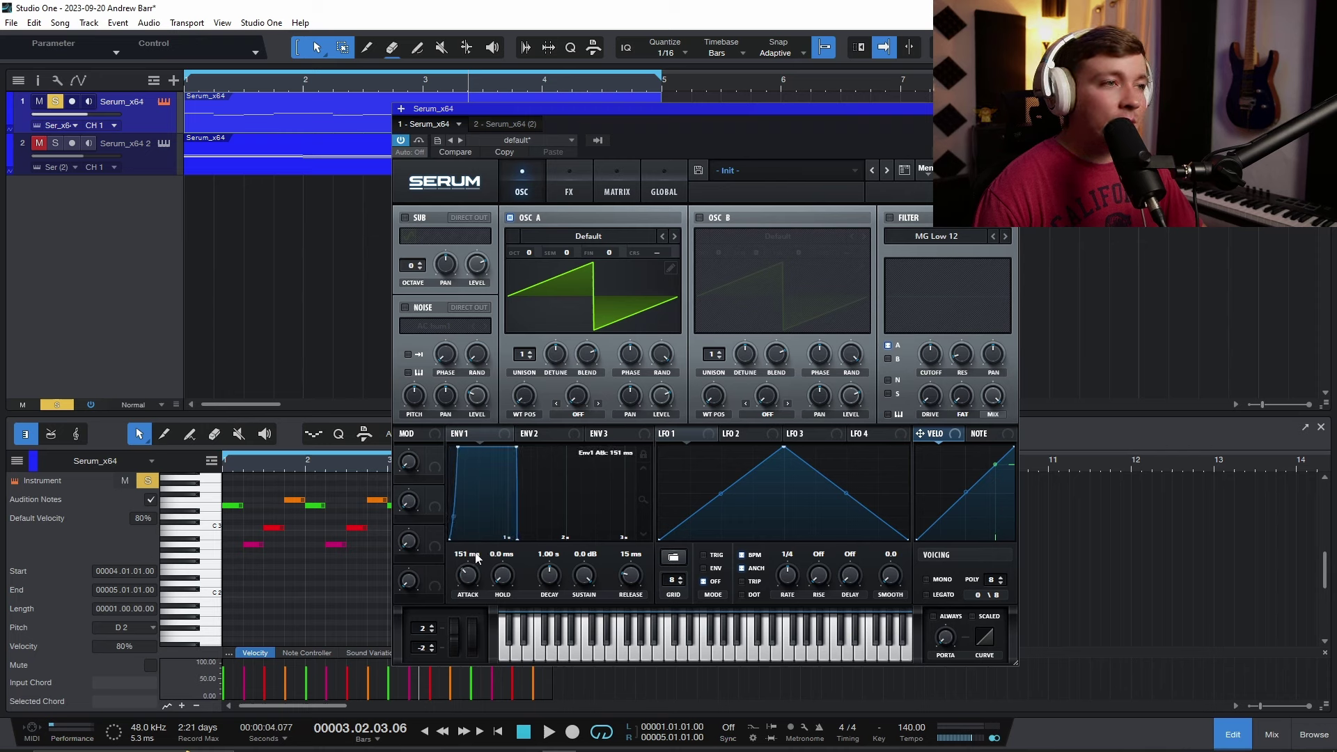
{"action": "scroll", "coordinate": [478, 557], "scroll_direction": "up", "scroll_amount": 3}
{"action": "scroll", "coordinate": [476, 551], "scroll_direction": "up", "scroll_amount": 3}
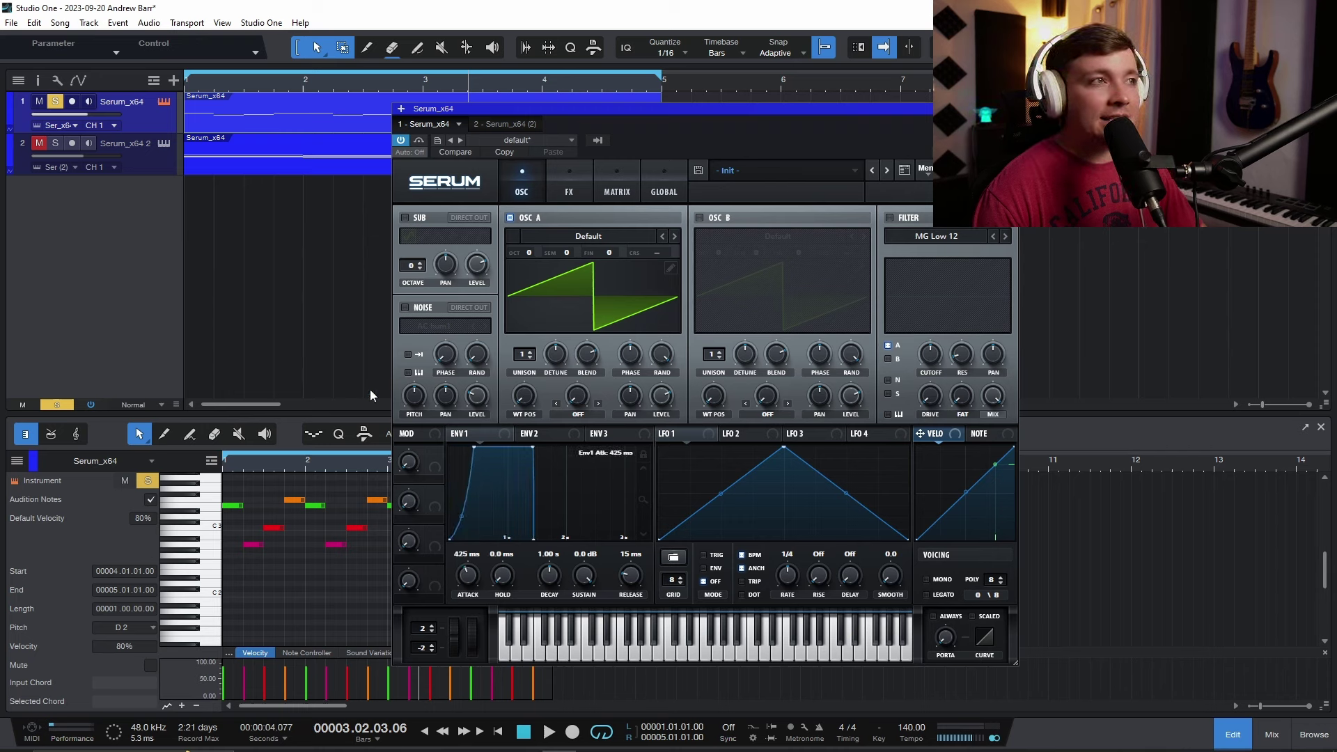
Play the melody from the start while sweeping Envelope 1's attack up to 766 ms and down to 0 ms
{"action": "key", "text": "Home"}
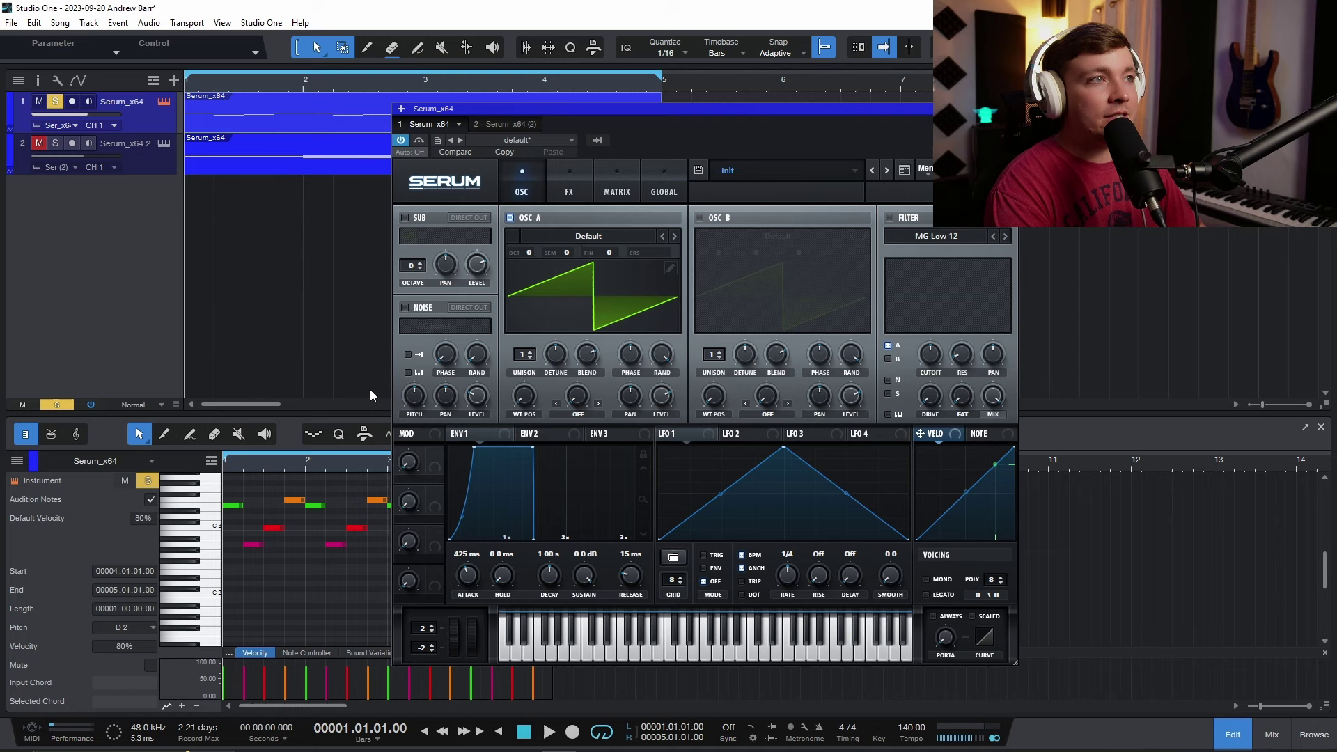
{"action": "key", "text": "space"}
{"action": "scroll", "coordinate": [469, 582], "scroll_direction": "down", "scroll_amount": 4}
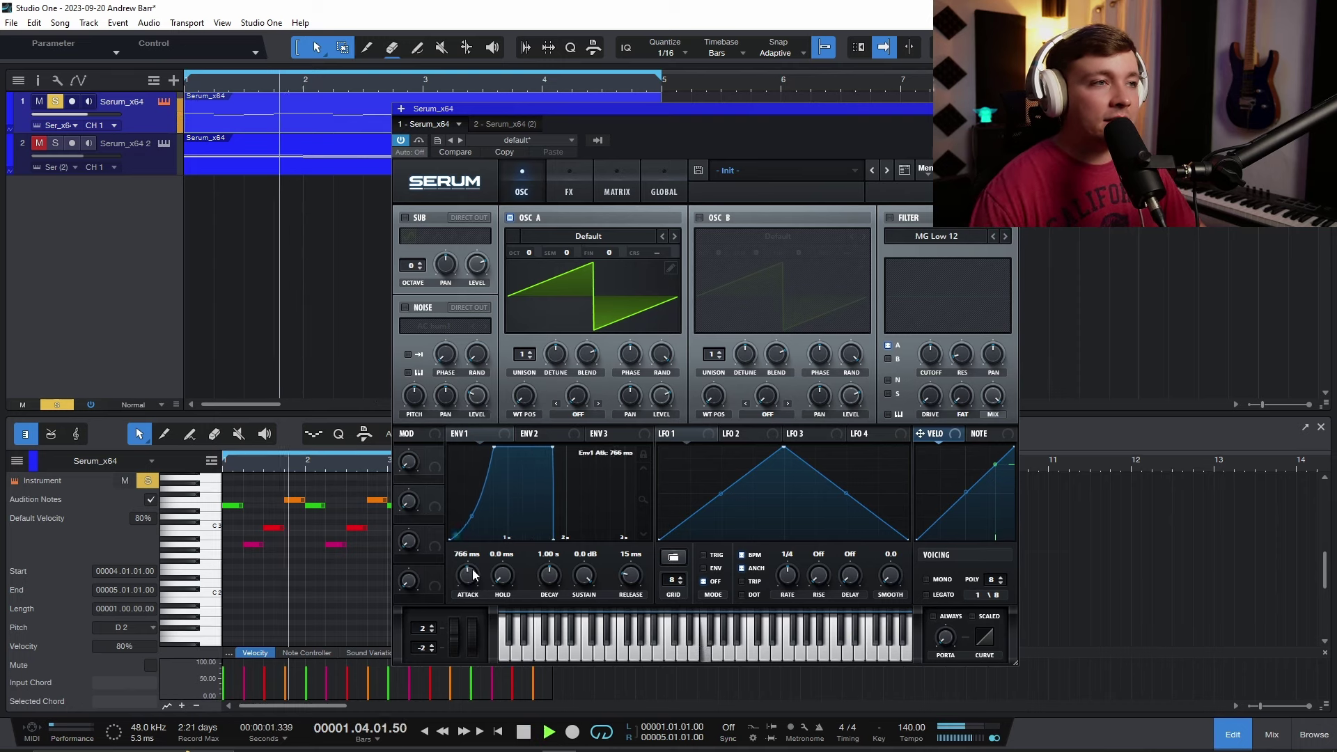
{"action": "left_click_drag", "start_coordinate": [469, 588], "coordinate": [453, 616]}
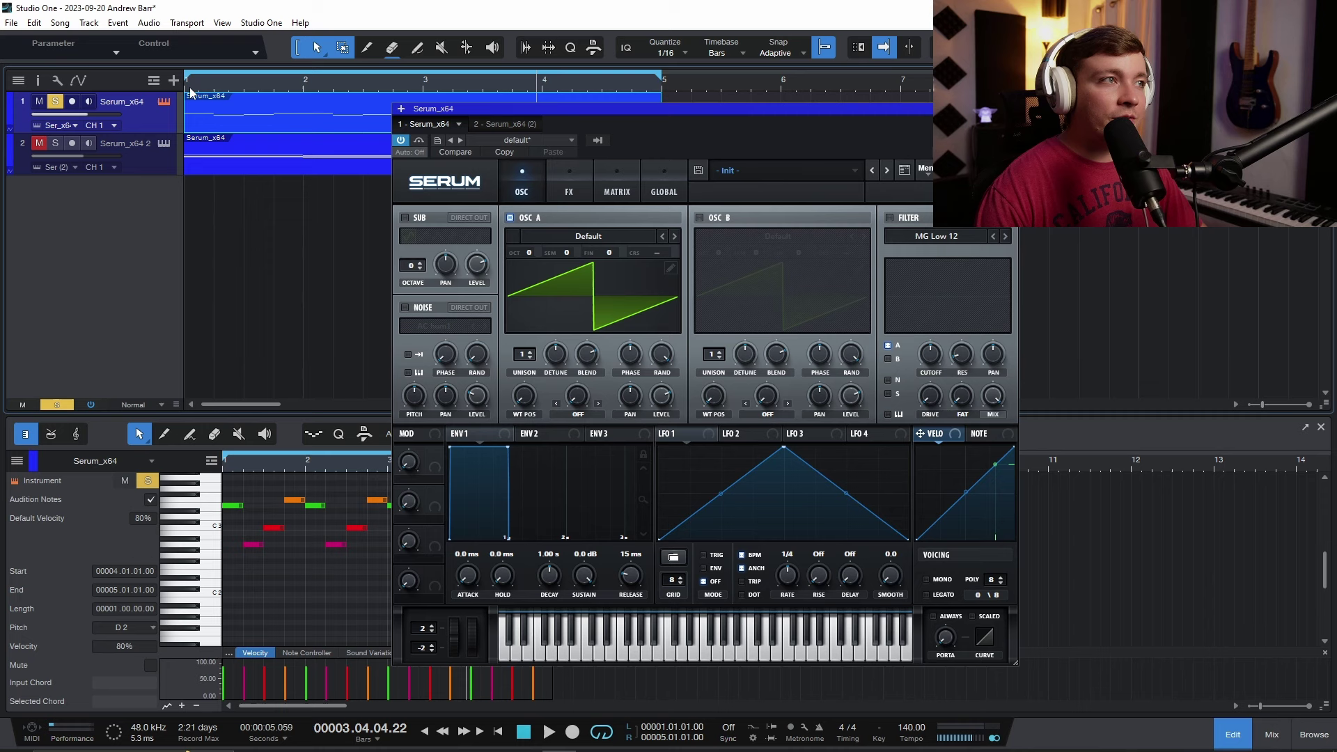
Set Envelope 1 to attack 76 ms, decay 446 ms, sustain -4.8 dB and release 1.00 s
{"action": "key", "text": "comma"}
{"action": "left_click_drag", "start_coordinate": [467, 578], "coordinate": [469, 572]}
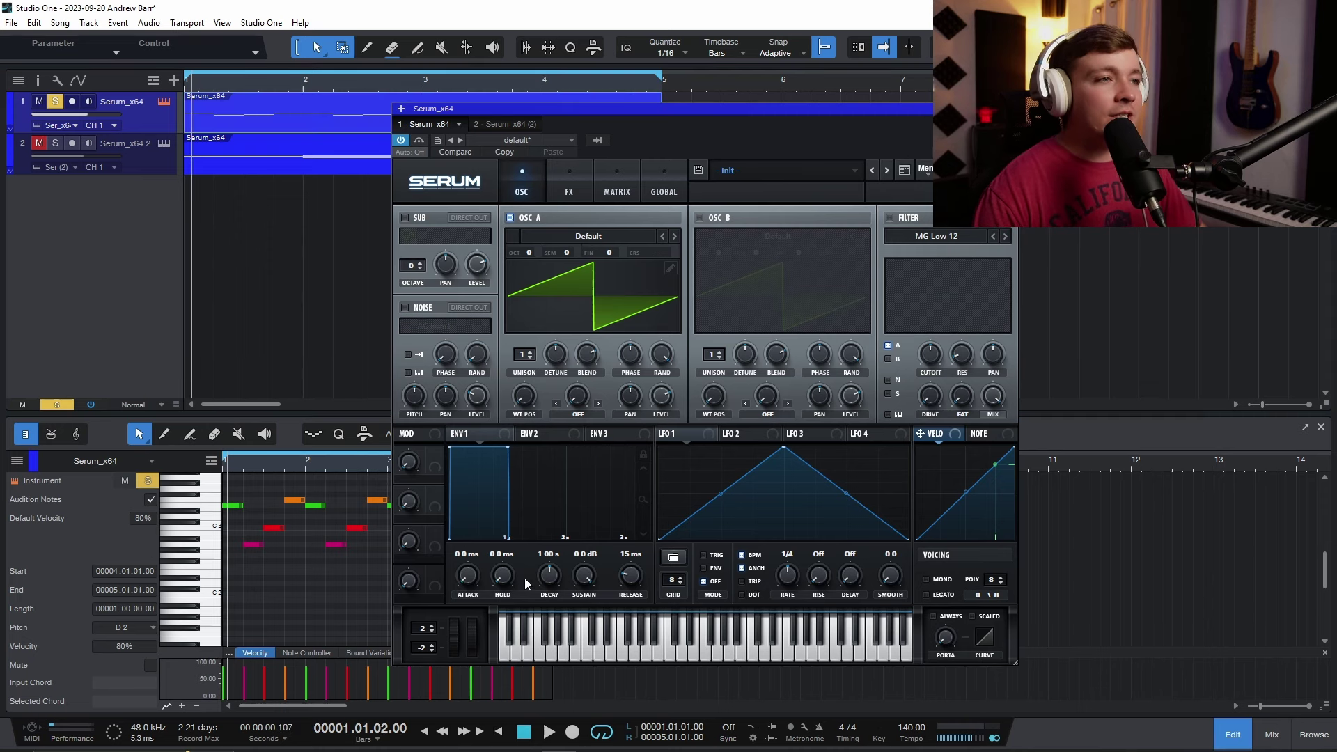
{"action": "left_click_drag", "start_coordinate": [478, 536], "coordinate": [475, 542]}
{"action": "mouse_move", "coordinate": [551, 577]}
{"action": "left_mouse_down"}
{"action": "mouse_move", "coordinate": [557, 554]}
{"action": "mouse_move", "coordinate": [555, 592]}
{"action": "left_mouse_up"}
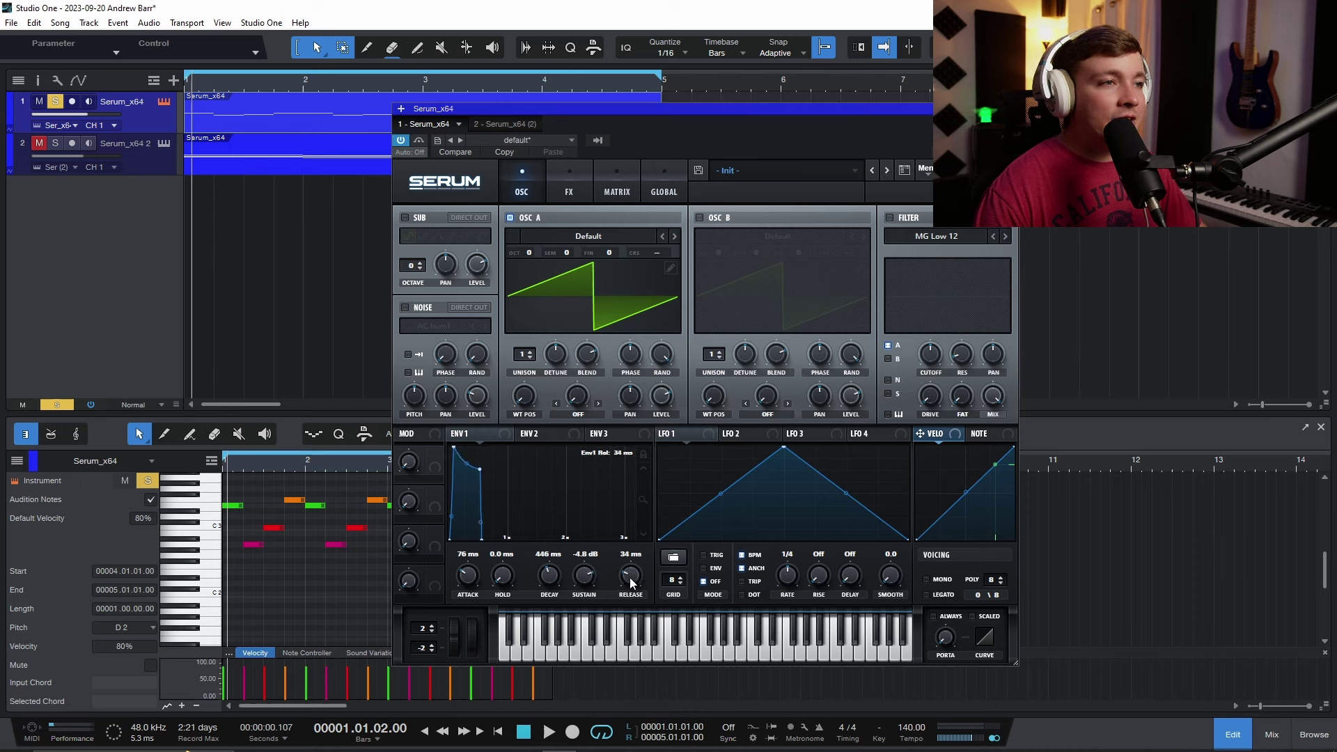
{"action": "left_click_drag", "start_coordinate": [637, 546], "coordinate": [636, 543]}
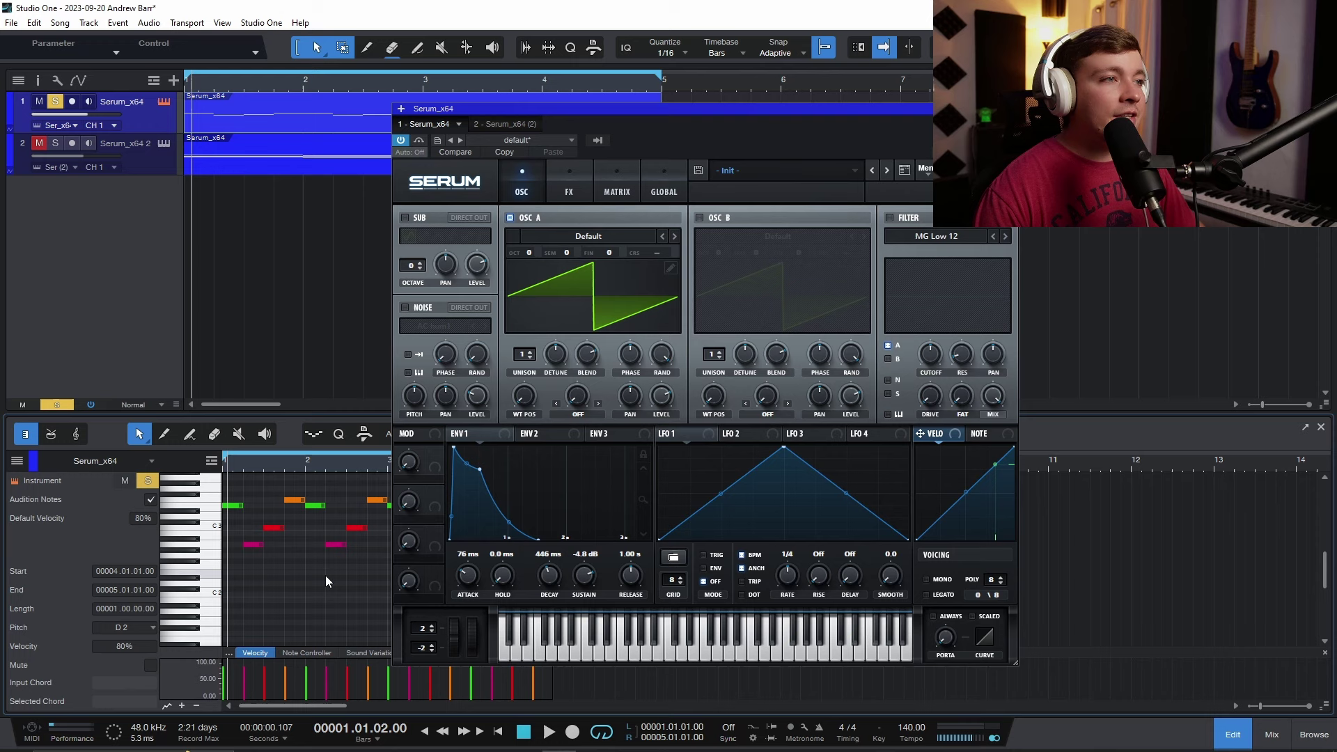
Inspect the melody's notes in the piano roll and play them with the reshaped envelope
{"action": "scroll", "coordinate": [325, 575], "scroll_direction": "down", "scroll_amount": 3}
{"action": "left_click", "coordinate": [306, 501]}
{"action": "scroll", "coordinate": [315, 502], "scroll_direction": "up", "scroll_amount": 3}
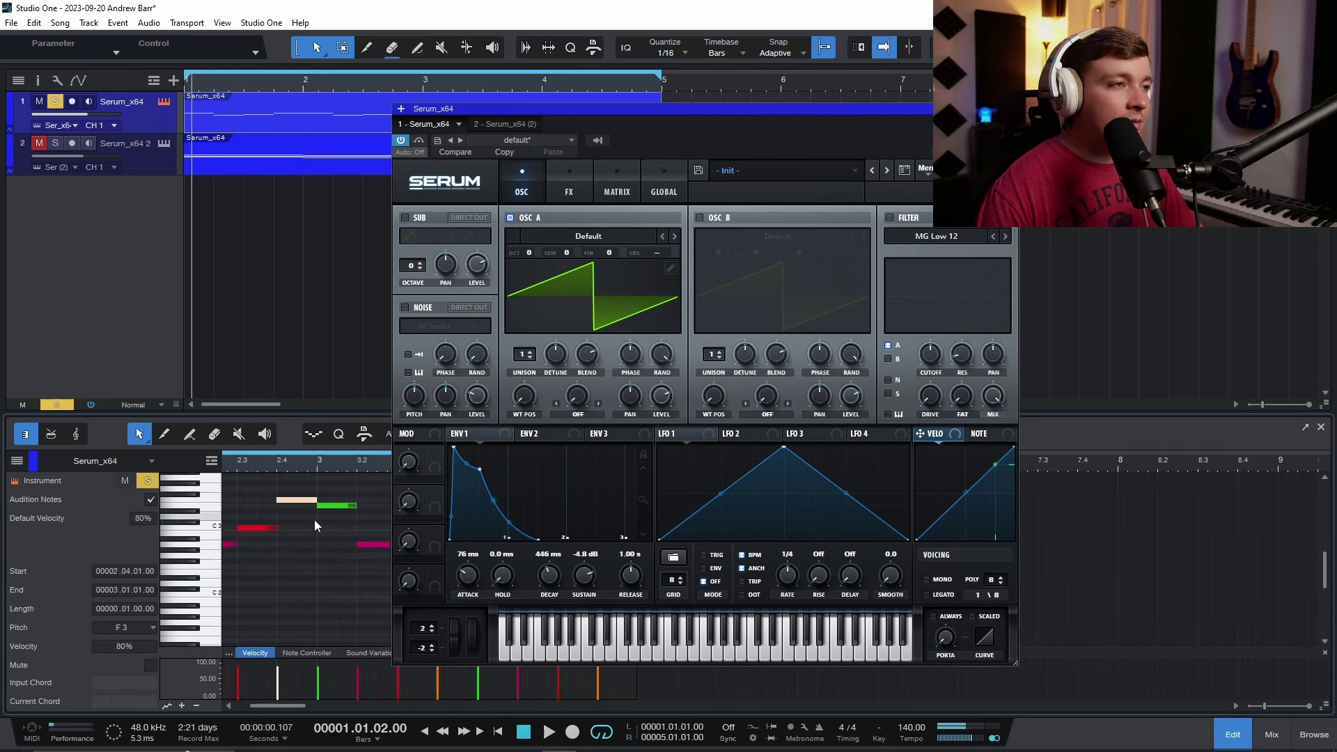
{"action": "key", "text": "space"}
{"action": "scroll", "coordinate": [314, 520], "scroll_direction": "down", "scroll_amount": 3}
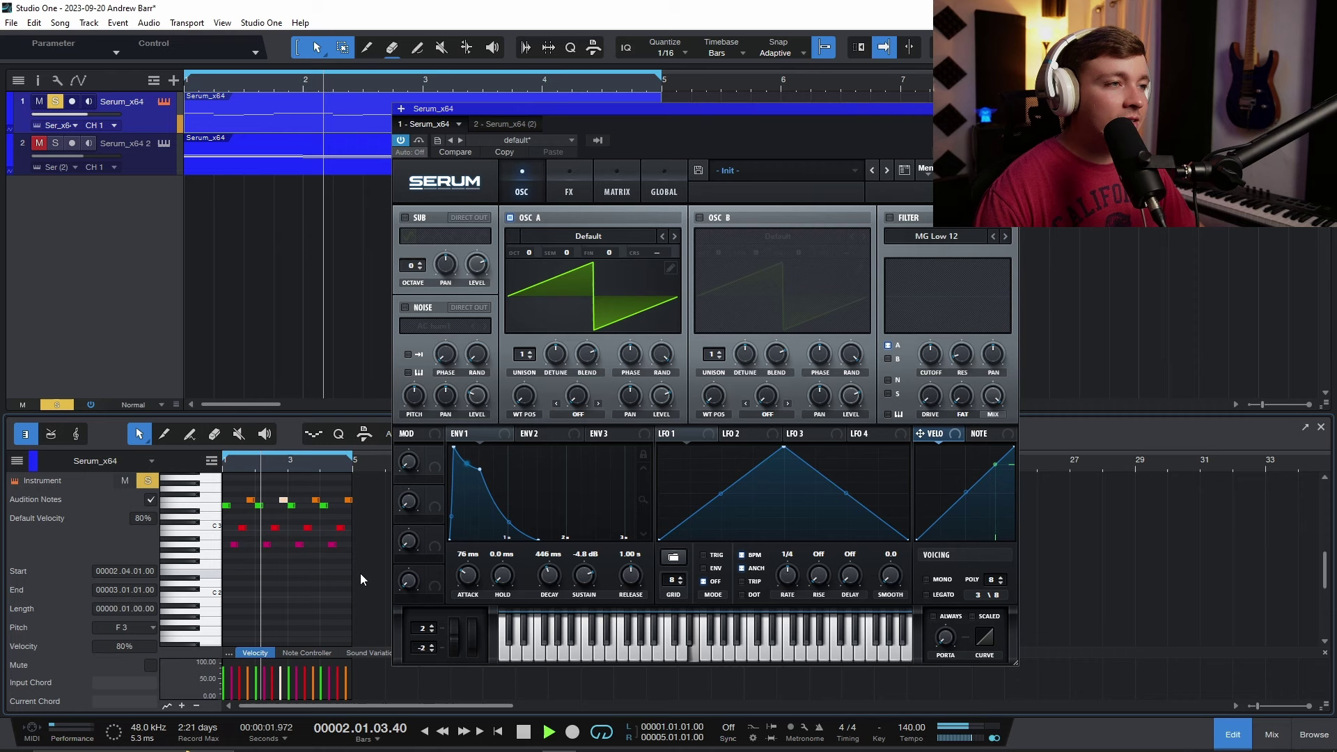
{"action": "key", "text": "space"}
Shorten all notes of the Serum melody to a length of 00000.00.02.00 and play the result
{"action": "key", "text": "ctrl+a"}
{"action": "scroll", "coordinate": [269, 508], "scroll_direction": "up", "scroll_amount": 3}
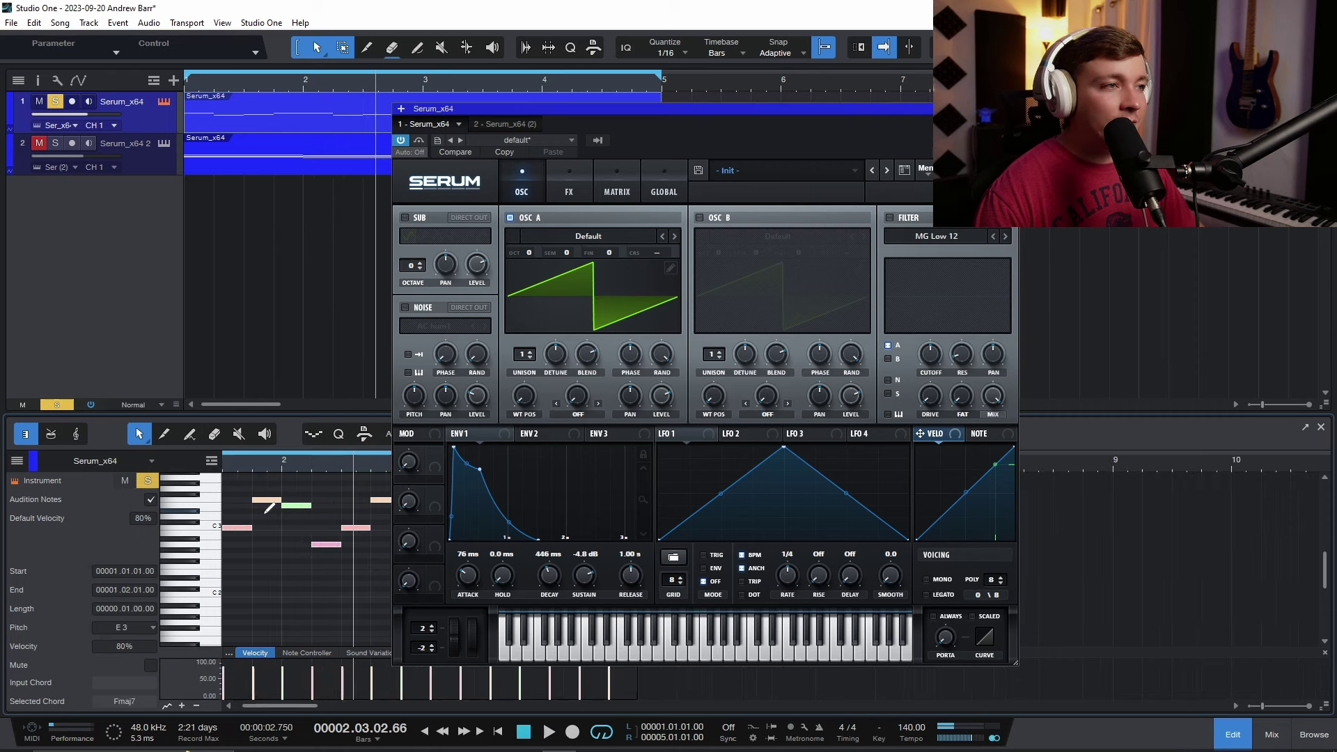
{"action": "left_click_drag", "start_coordinate": [311, 512], "coordinate": [298, 509]}
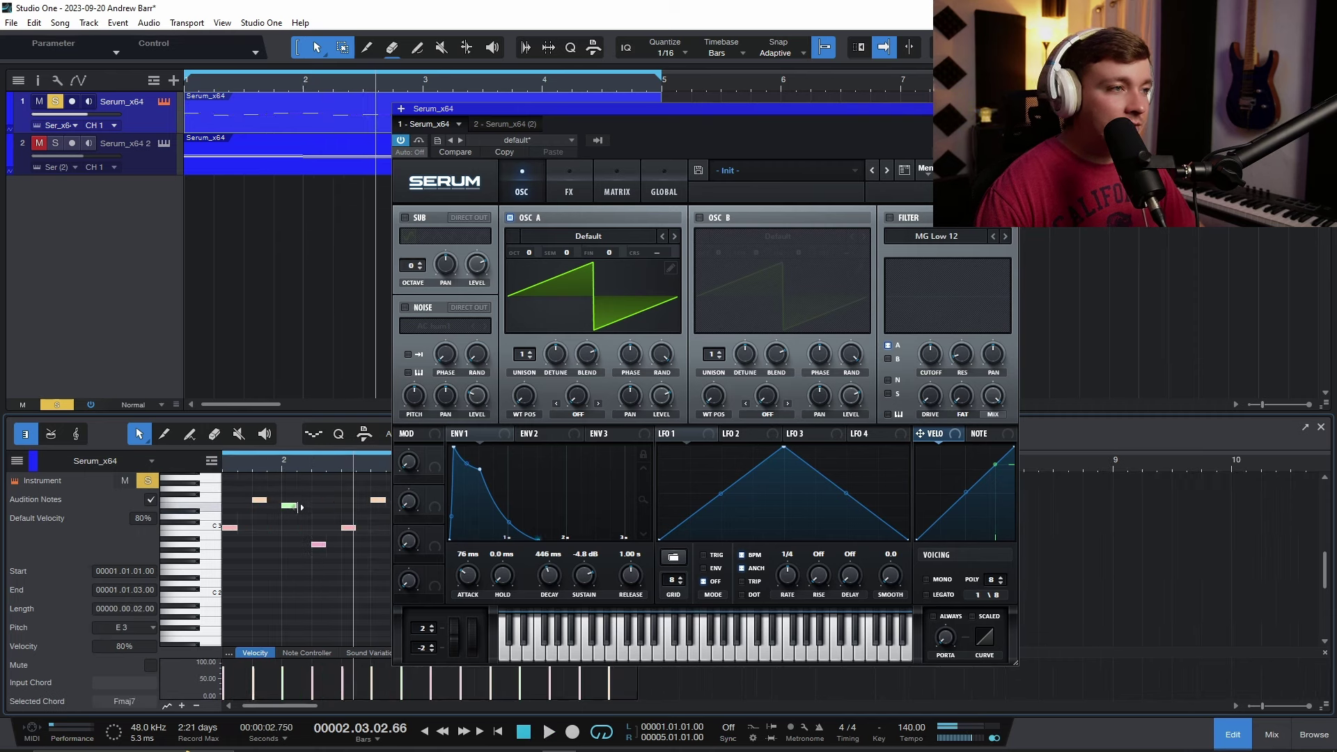
{"action": "key", "text": "space"}
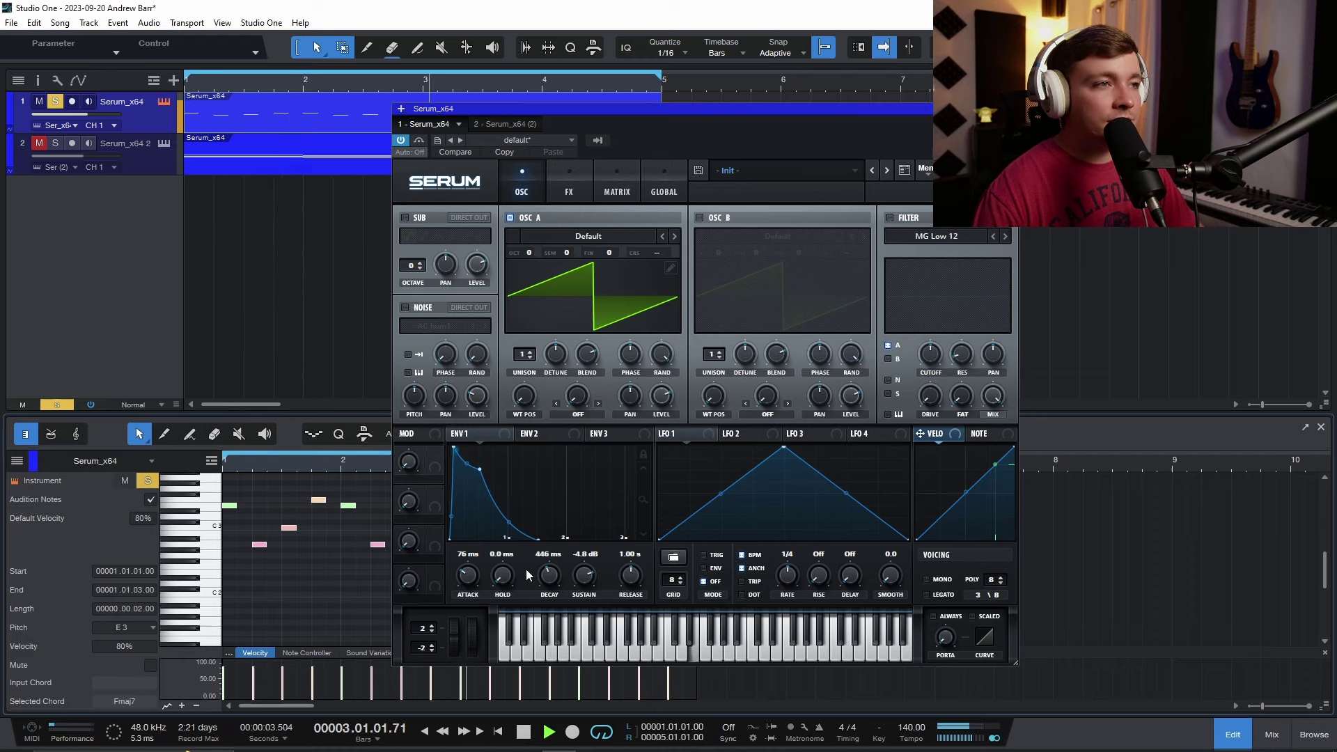
{"action": "key", "text": "space"}
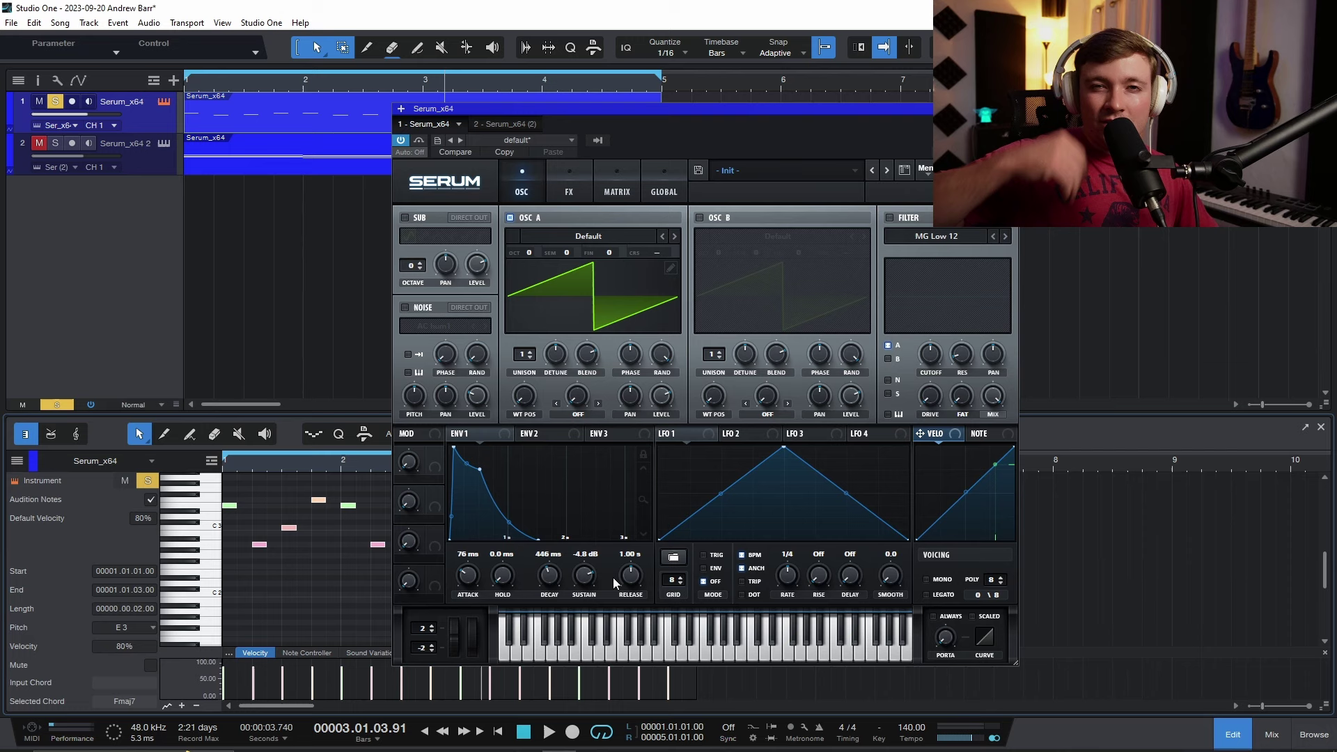
Set Envelope 1's release to 0.0 ms and play the melody from near its beginning
{"action": "left_click_drag", "start_coordinate": [638, 573], "coordinate": [636, 660]}
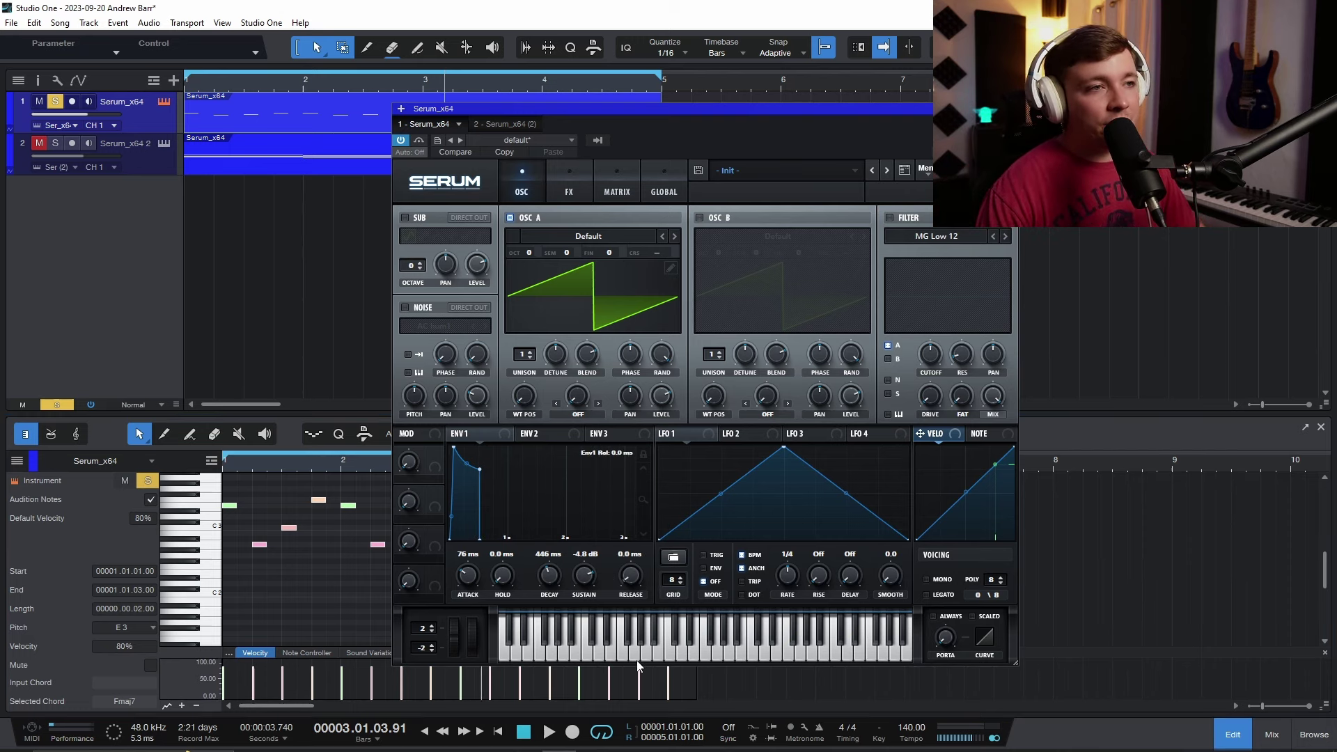
{"action": "left_click", "coordinate": [232, 463]}
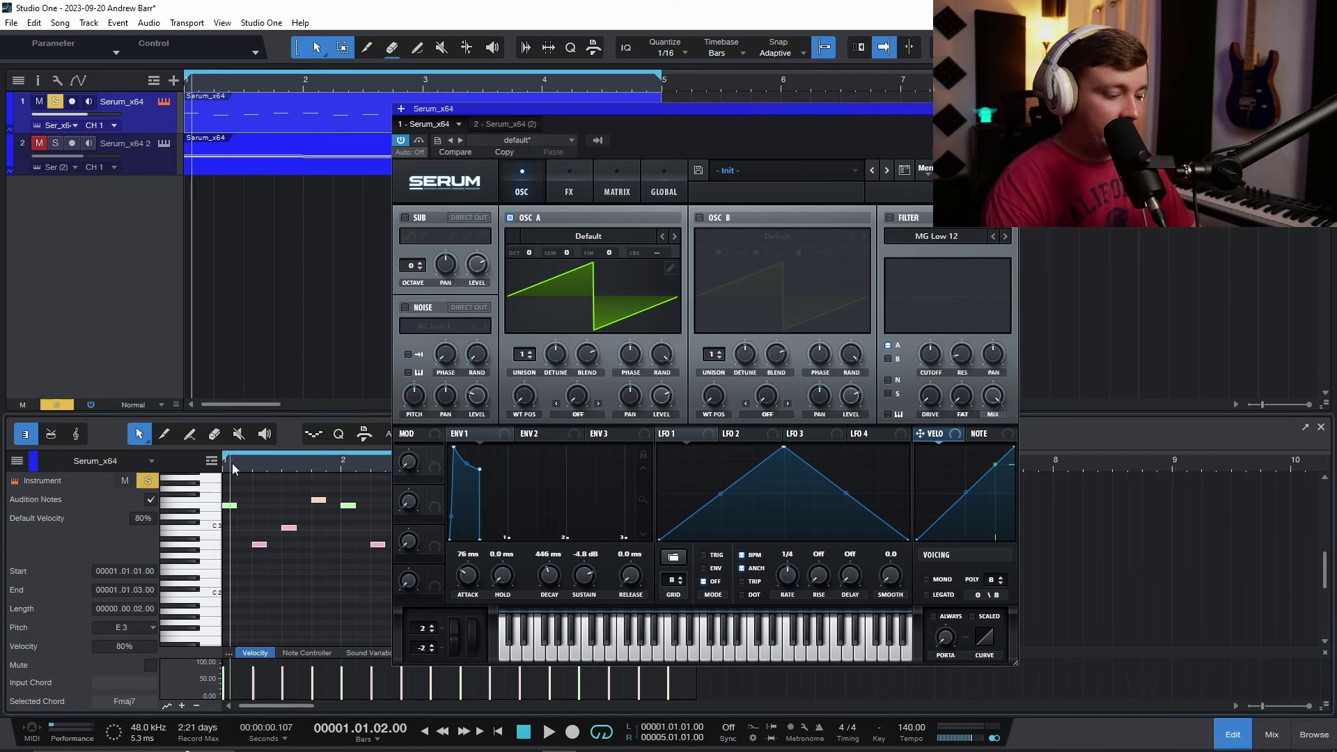
{"action": "key", "text": "space"}
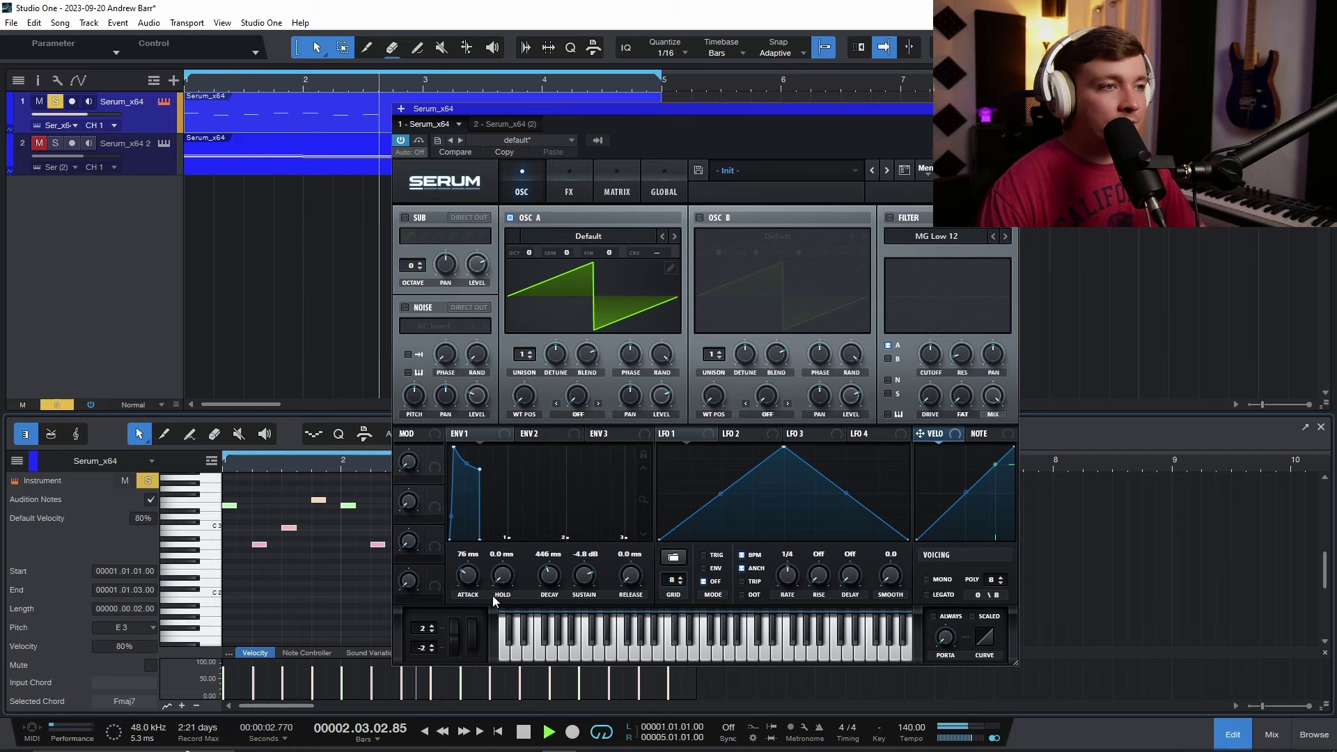
Stop playback, set Envelope 1's release to 519 ms and return to the start of the song
{"action": "key", "text": "space"}
{"action": "left_click_drag", "start_coordinate": [633, 532], "coordinate": [642, 501]}
{"action": "key", "text": "Home"}
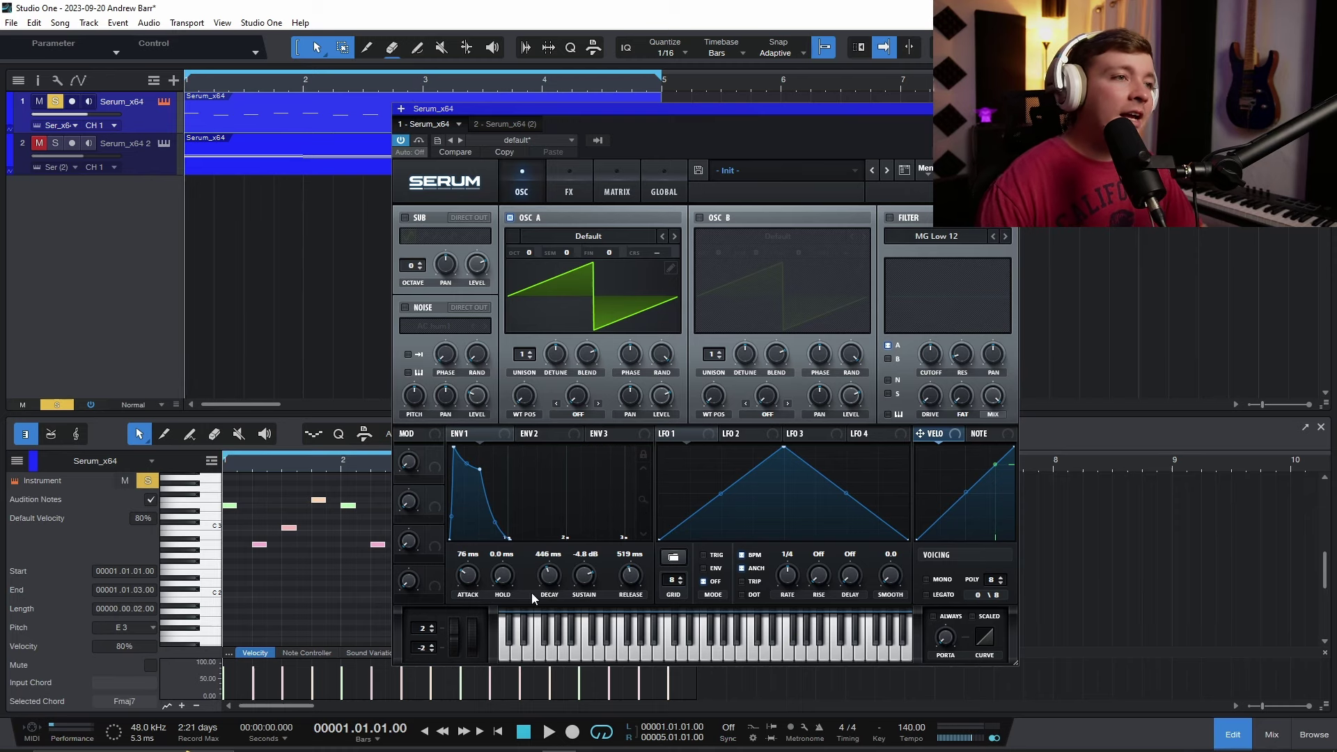
Set Envelope 1's decay to 915 ms and sustain to -3.6 dB while playing the melody
{"action": "left_click_drag", "start_coordinate": [550, 579], "coordinate": [548, 573]}
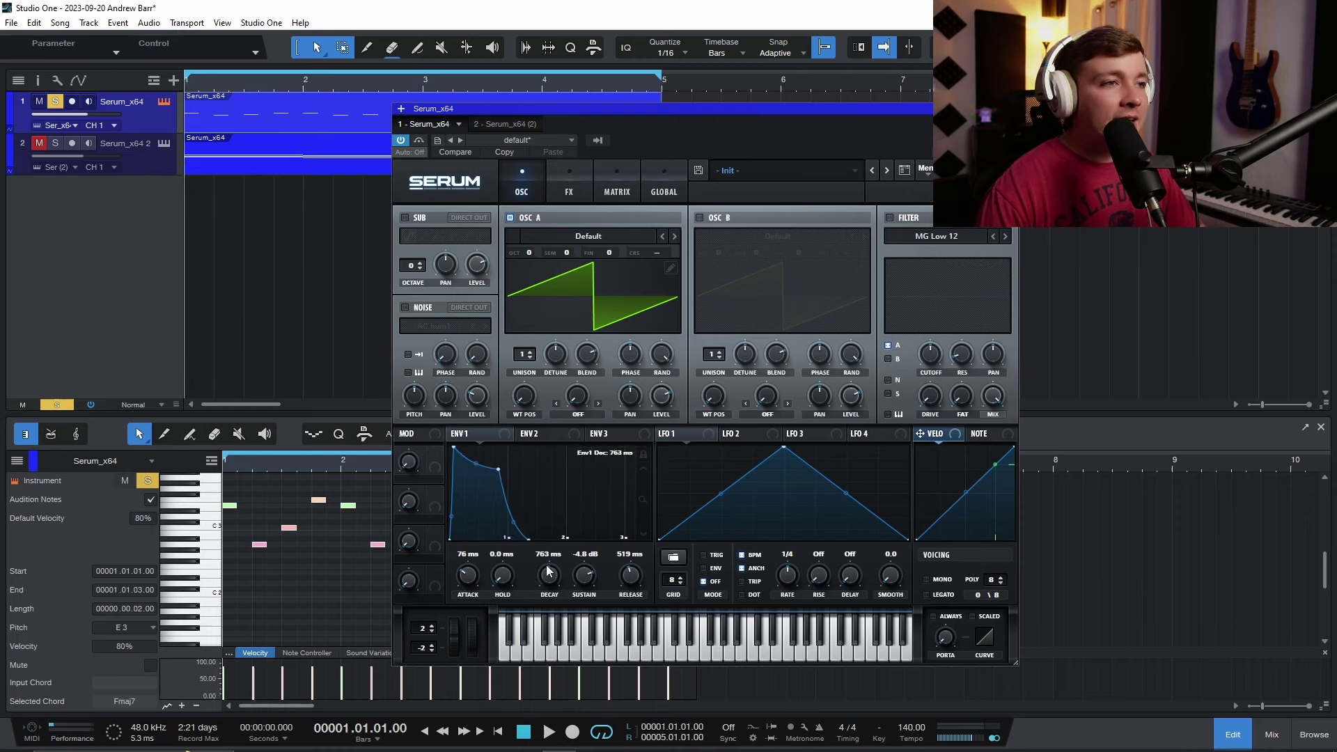
{"action": "key", "text": "space"}
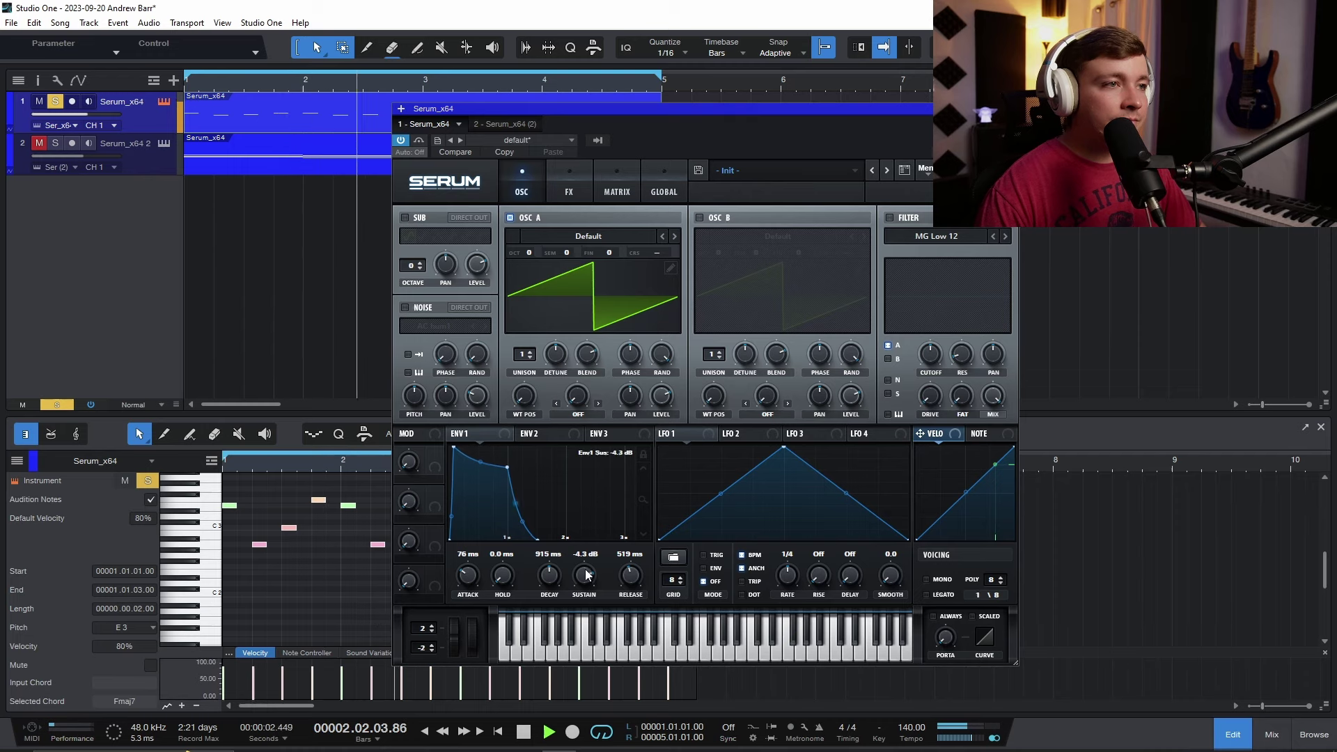
{"action": "left_click_drag", "start_coordinate": [588, 574], "coordinate": [587, 569]}
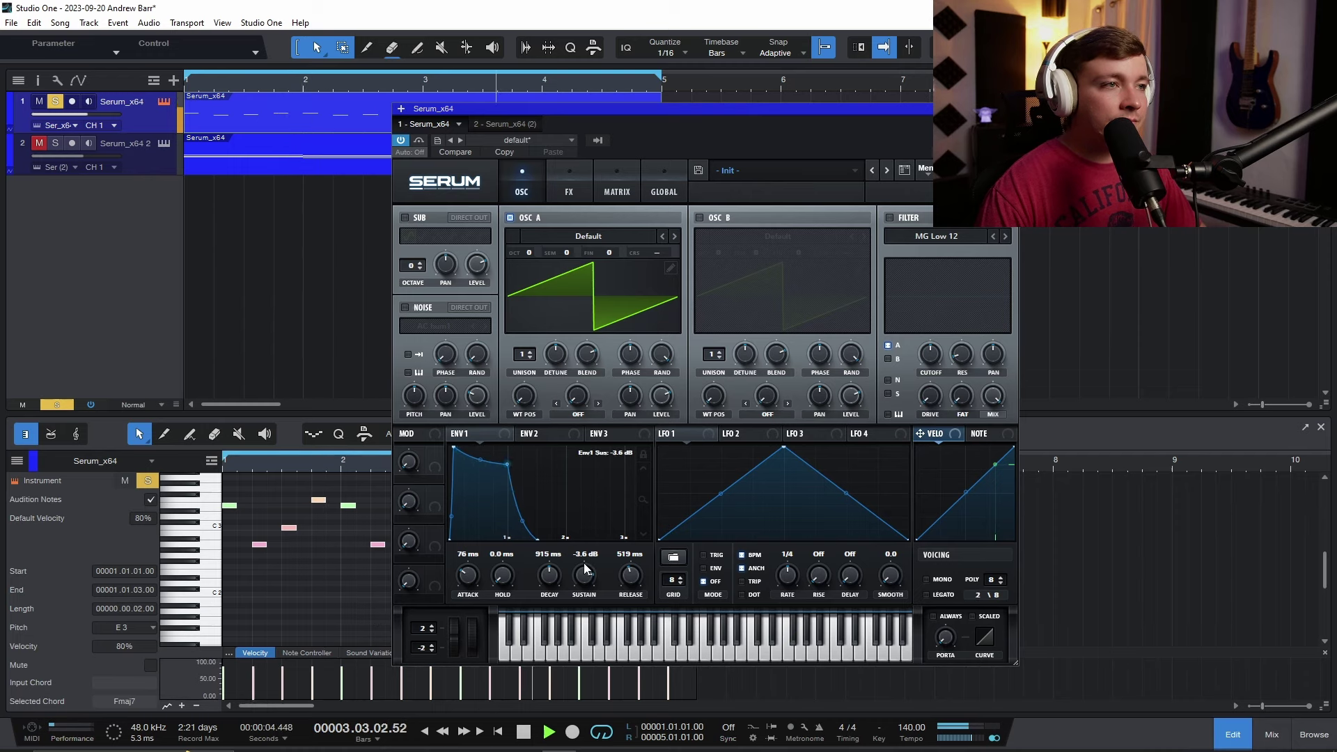
{"action": "key", "text": "space"}
{"action": "key", "text": "Home"}
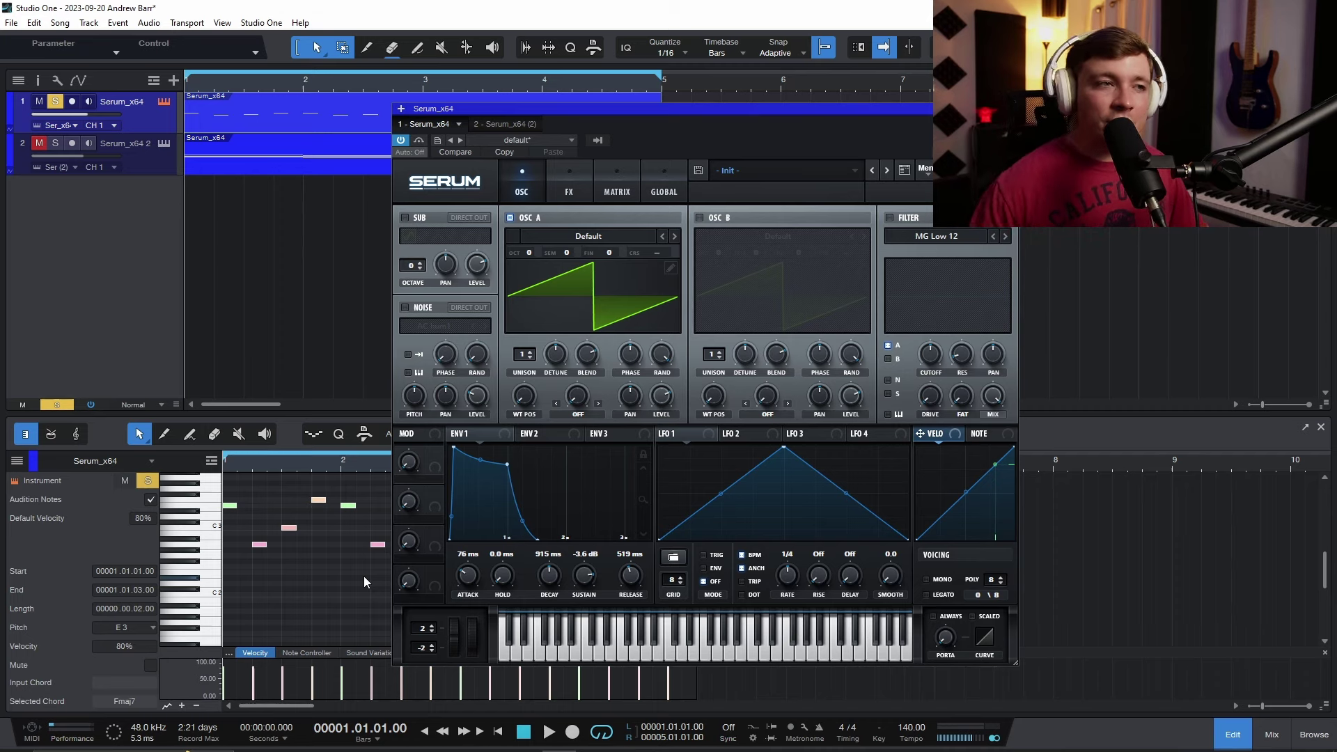
Audition the melody with sustain at -24.1 dB and 0.0 dB, then set Envelope 1's decay to 1.58 s and sustain to -2.8 dB
{"action": "left_click_drag", "start_coordinate": [581, 582], "coordinate": [570, 658]}
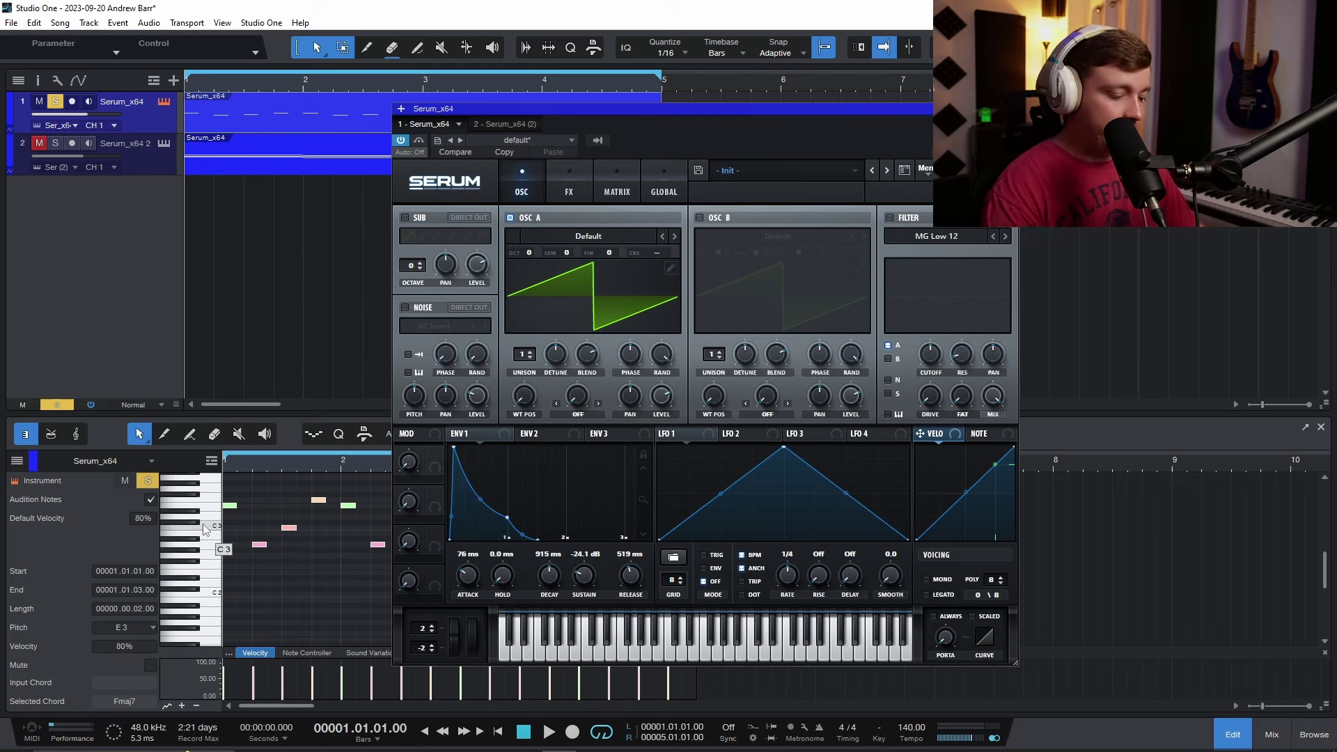
{"action": "key", "text": "space"}
{"action": "left_click_drag", "start_coordinate": [585, 574], "coordinate": [624, 480]}
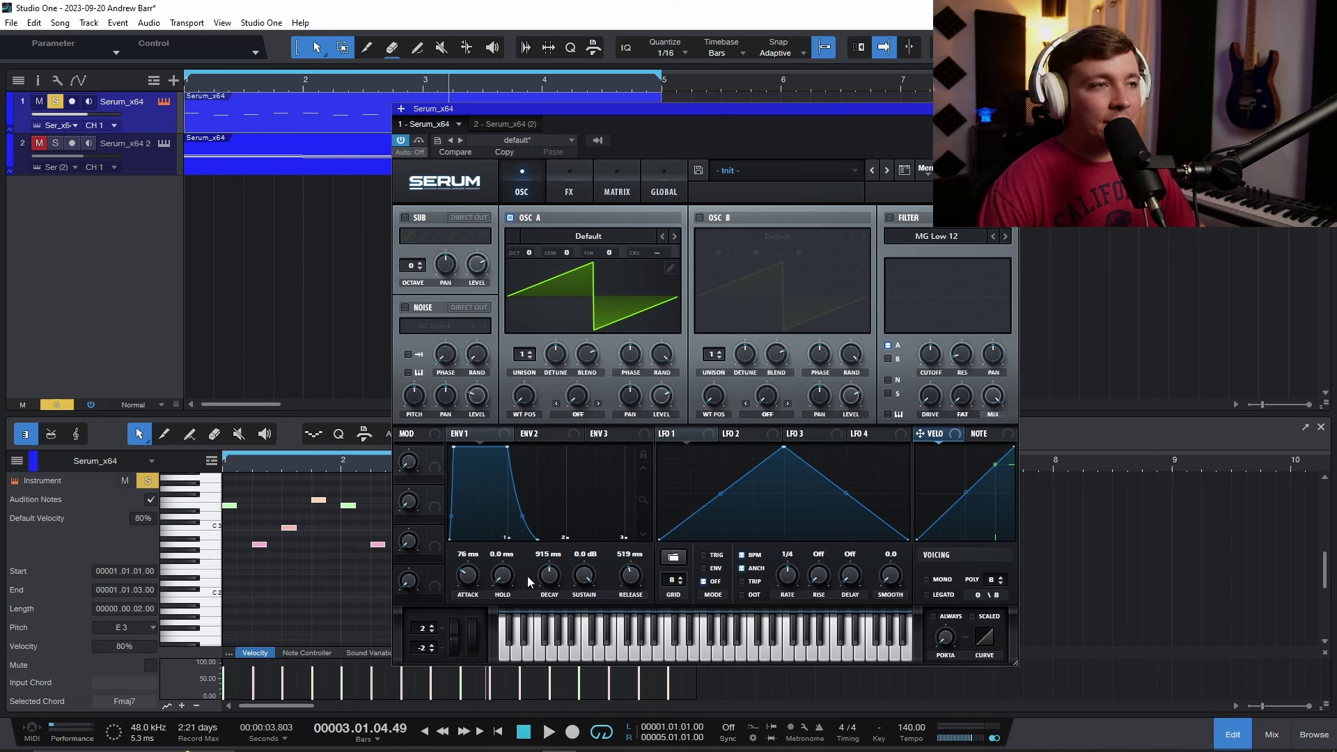
{"action": "left_click_drag", "start_coordinate": [563, 579], "coordinate": [575, 600]}
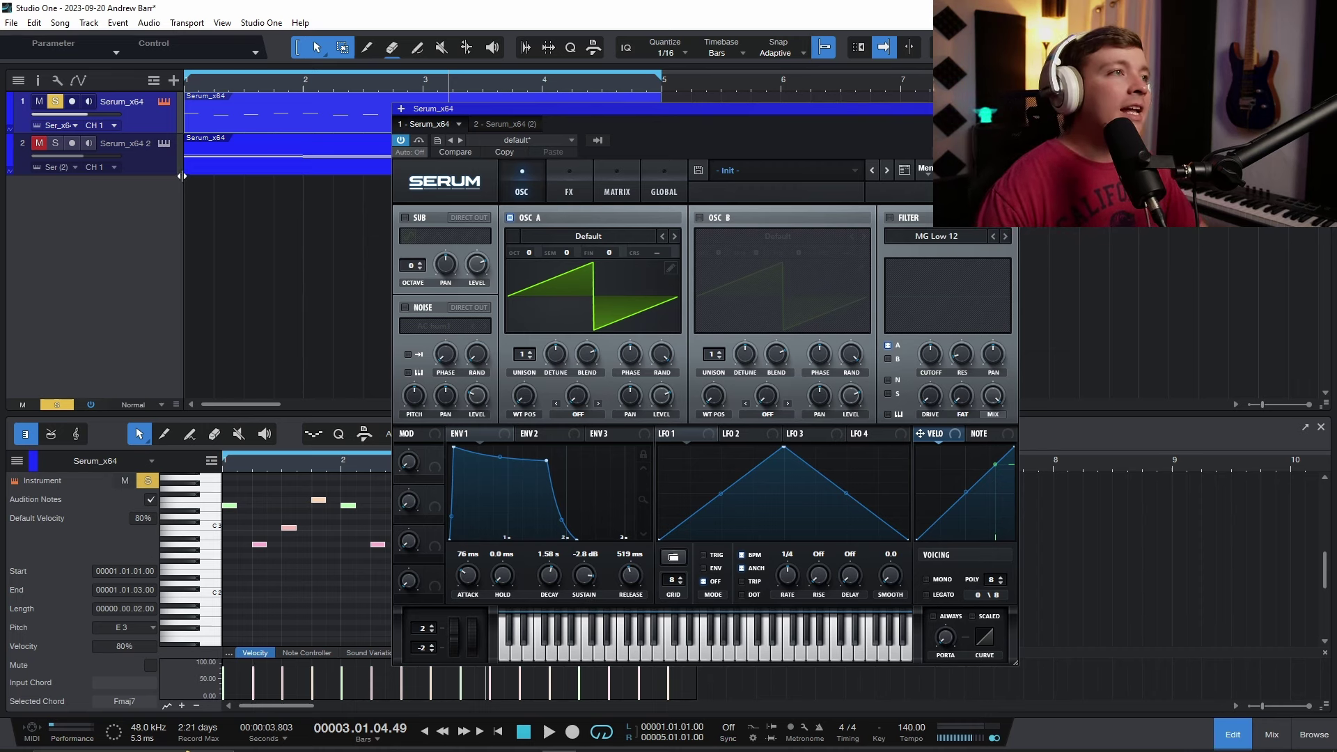
Switch to the second Serum track with its instrument open and play its chords from the start
{"action": "left_click", "coordinate": [128, 160]}
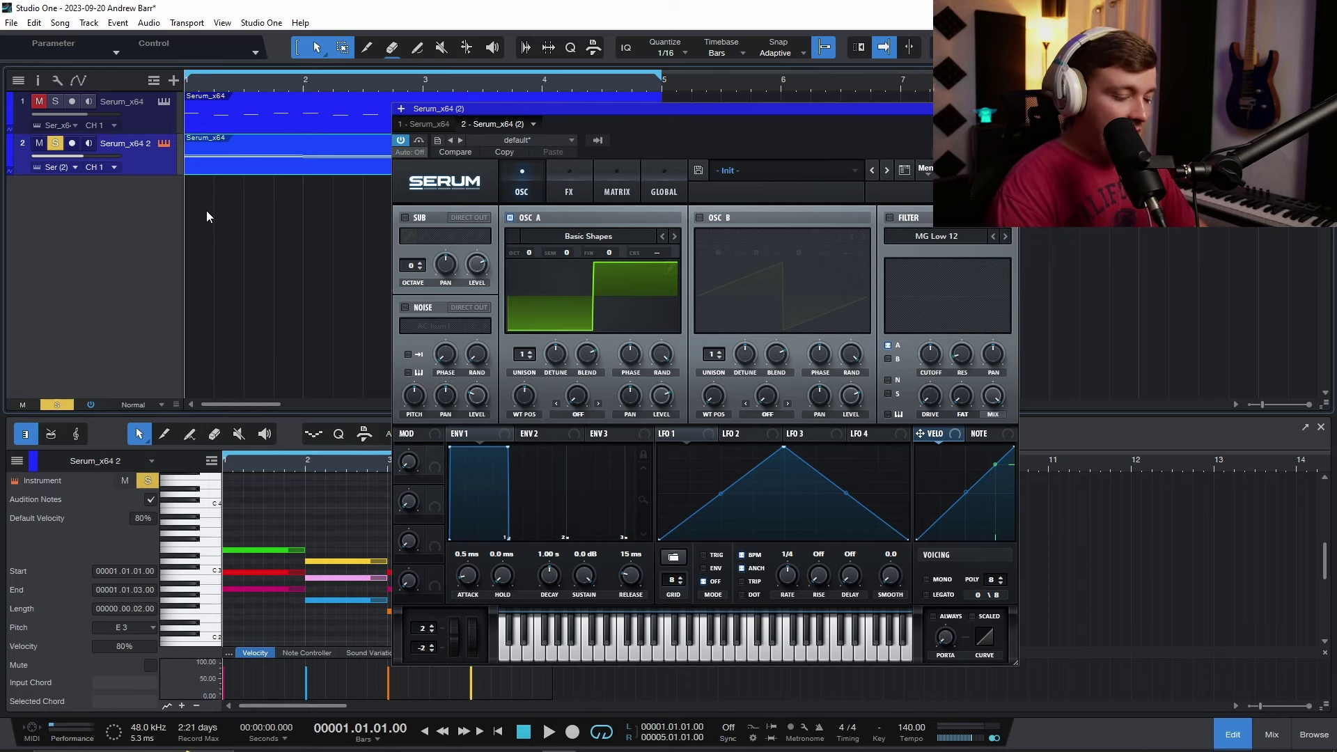
{"action": "left_click", "coordinate": [162, 145]}
{"action": "left_click", "coordinate": [164, 143]}
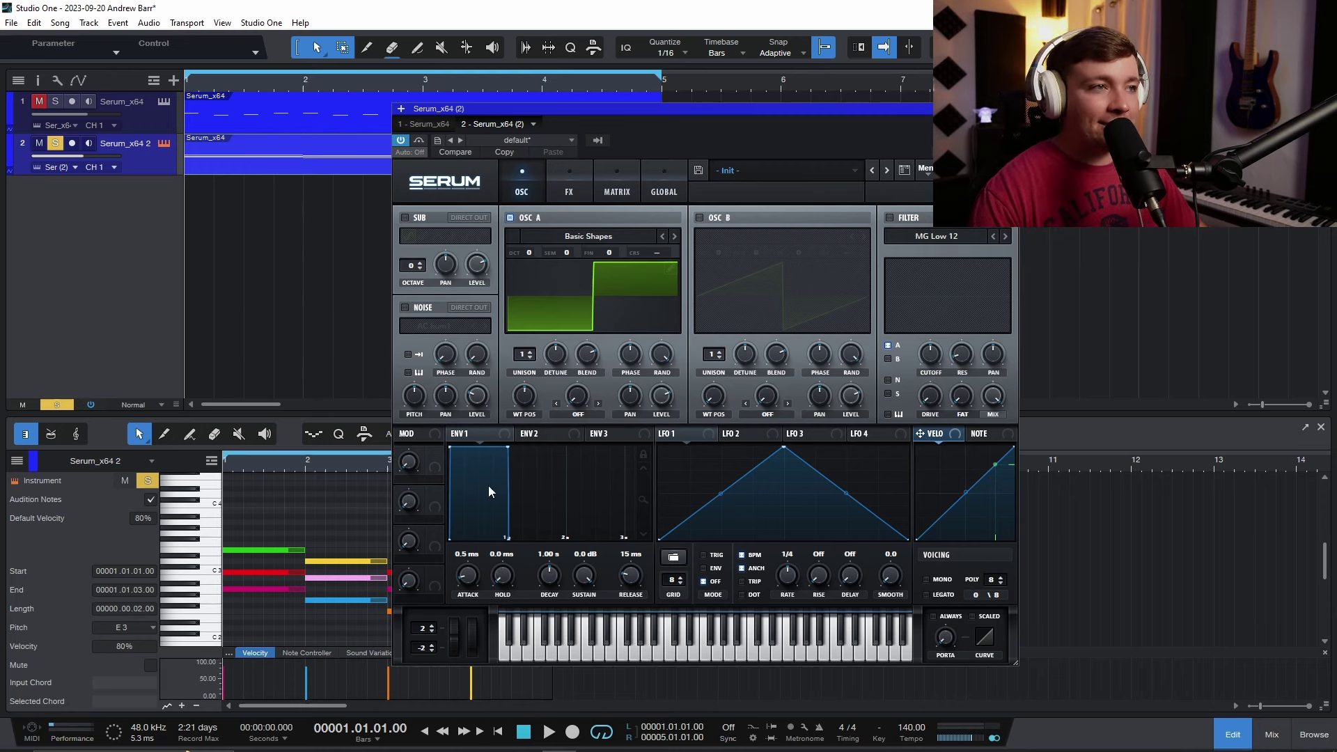
{"action": "key", "text": "space"}
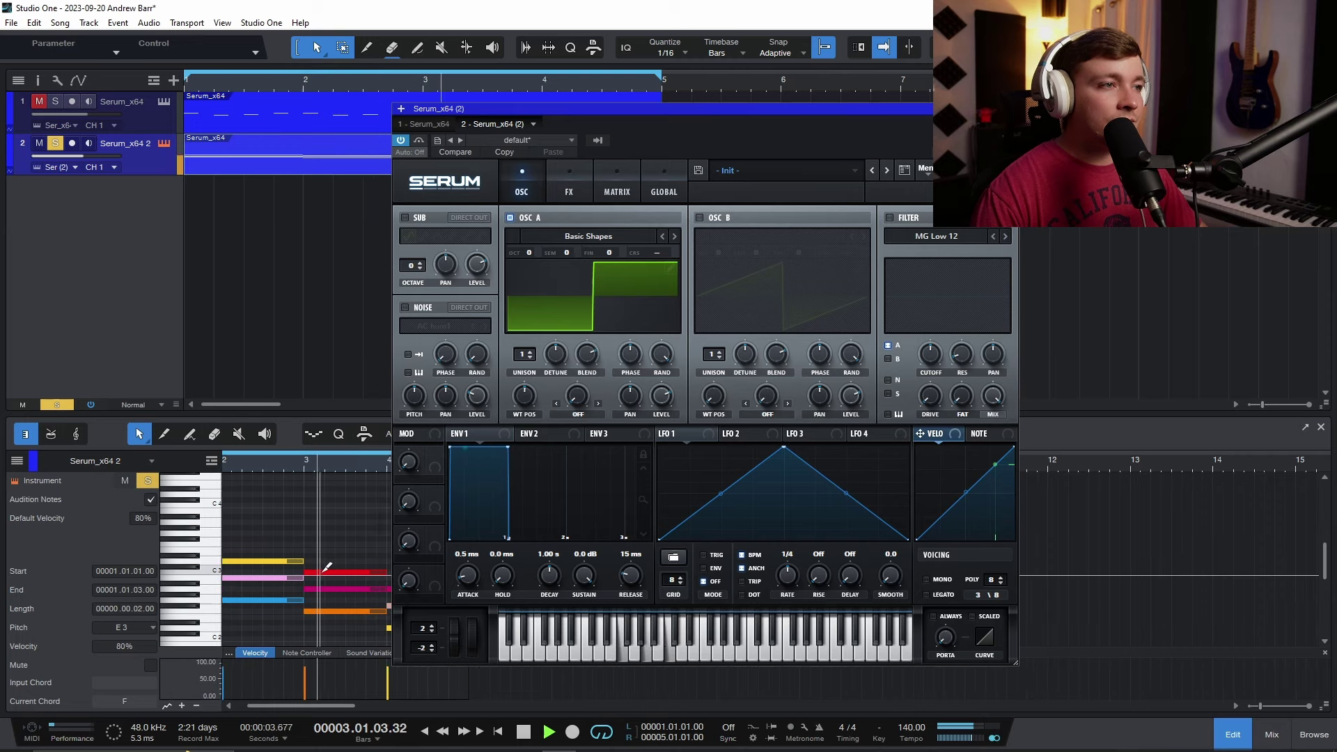
{"action": "scroll", "coordinate": [321, 573], "scroll_direction": "down", "scroll_amount": 3}
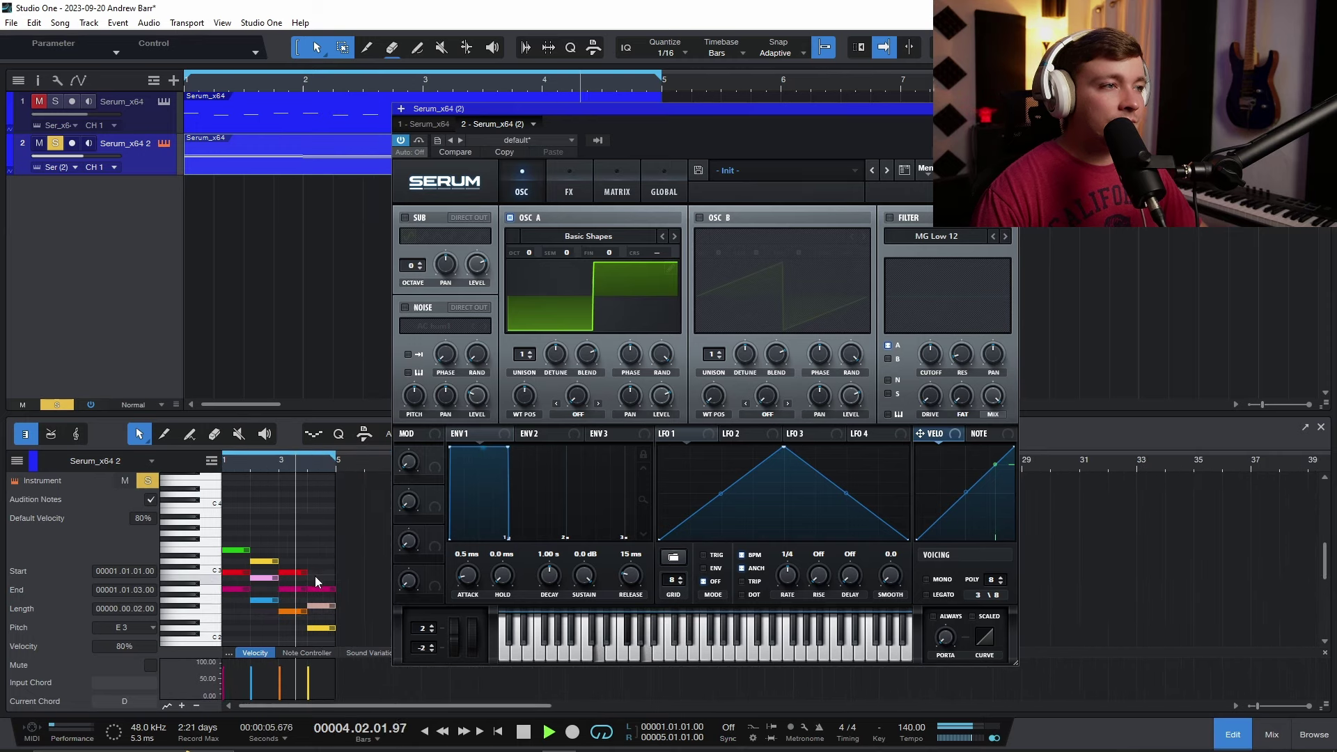
{"action": "key", "text": "space"}
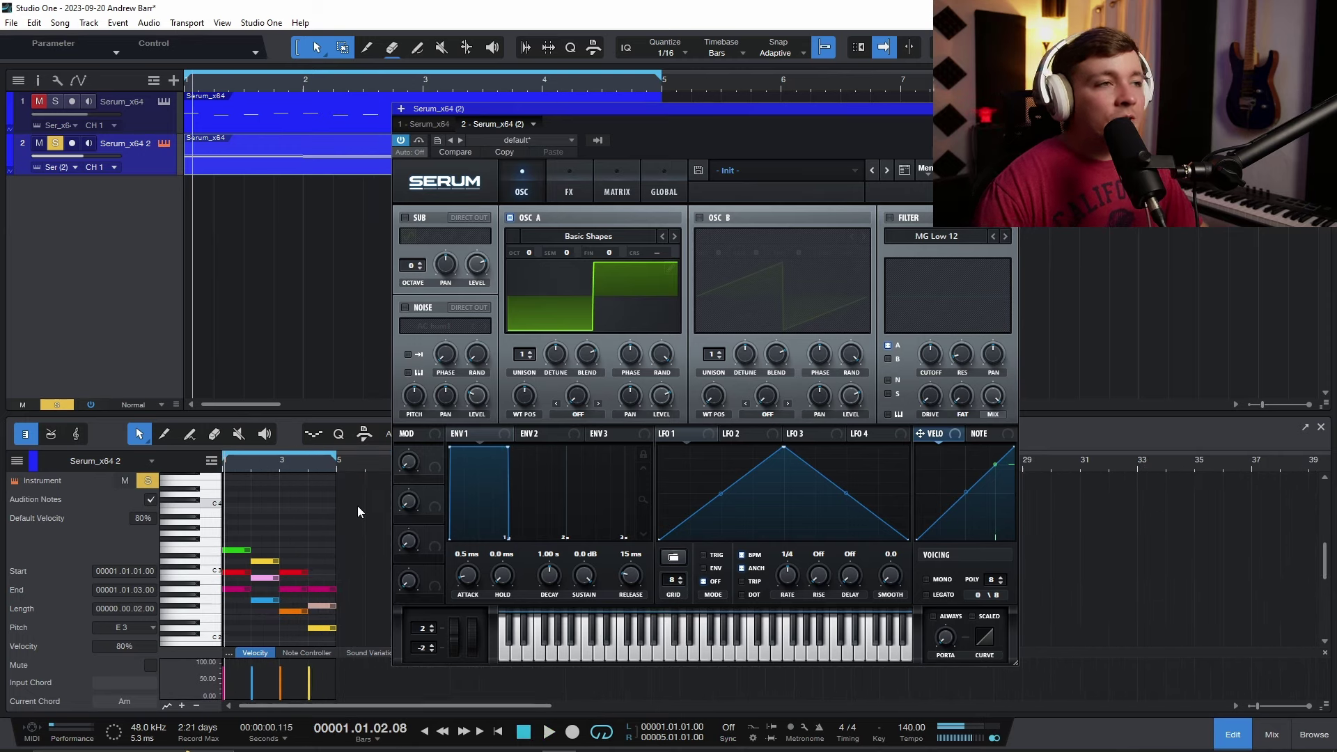
{"action": "key", "text": "Home"}
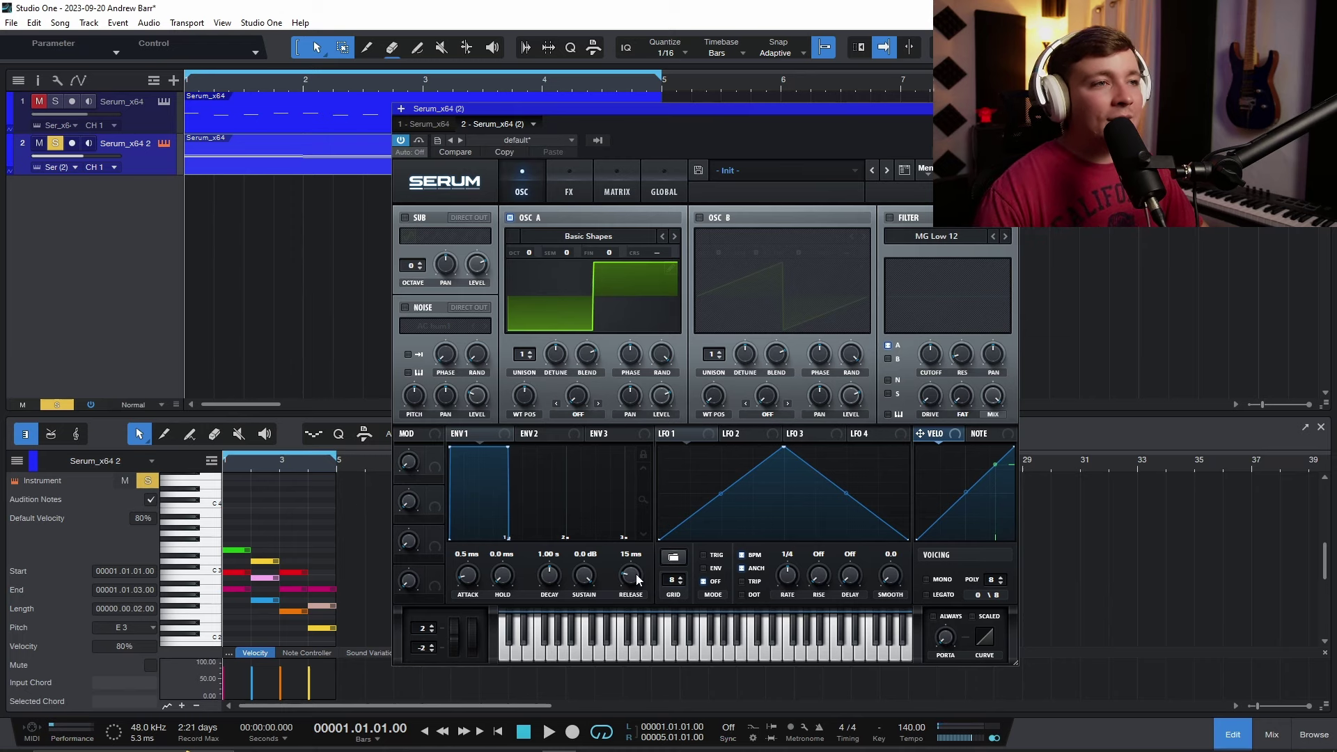
Raise the chord sound's Envelope 1 release to 494 ms, play the chords and adjust the release to 520 ms
{"action": "left_click_drag", "start_coordinate": [636, 571], "coordinate": [638, 546]}
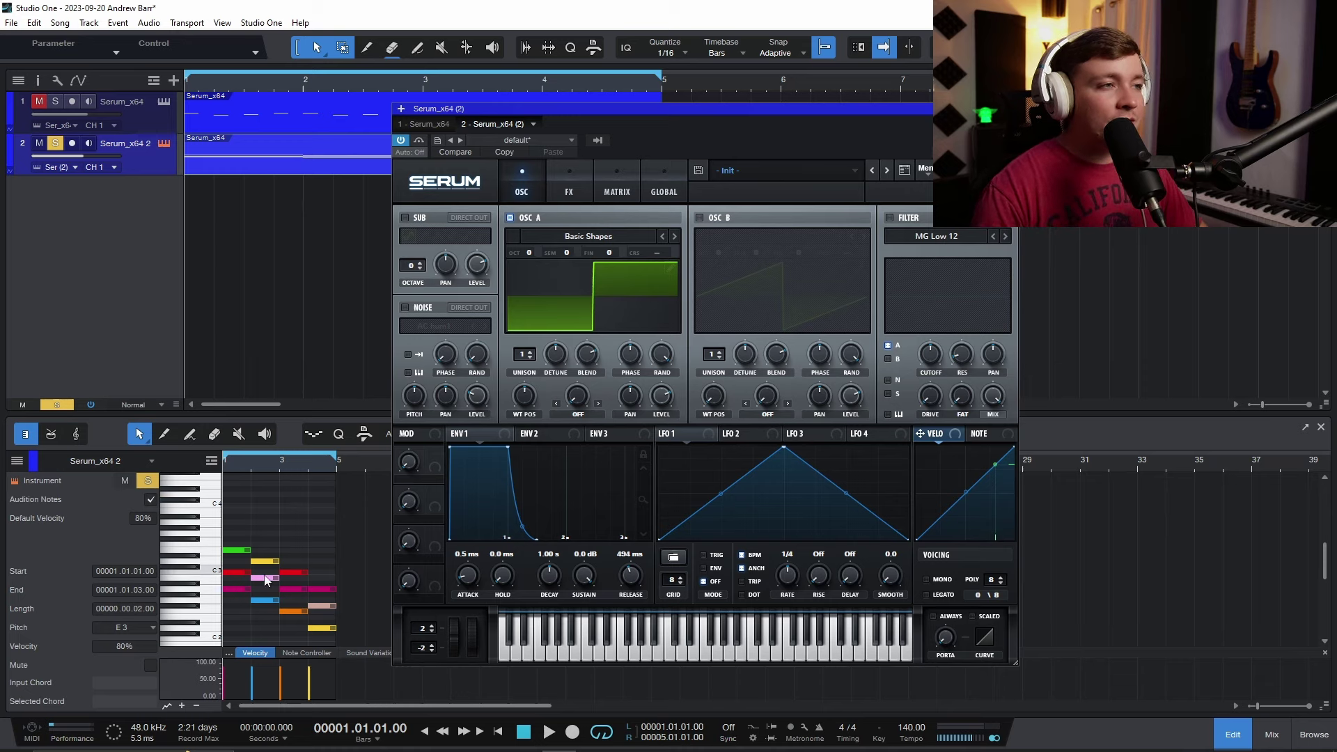
{"action": "key", "text": "space"}
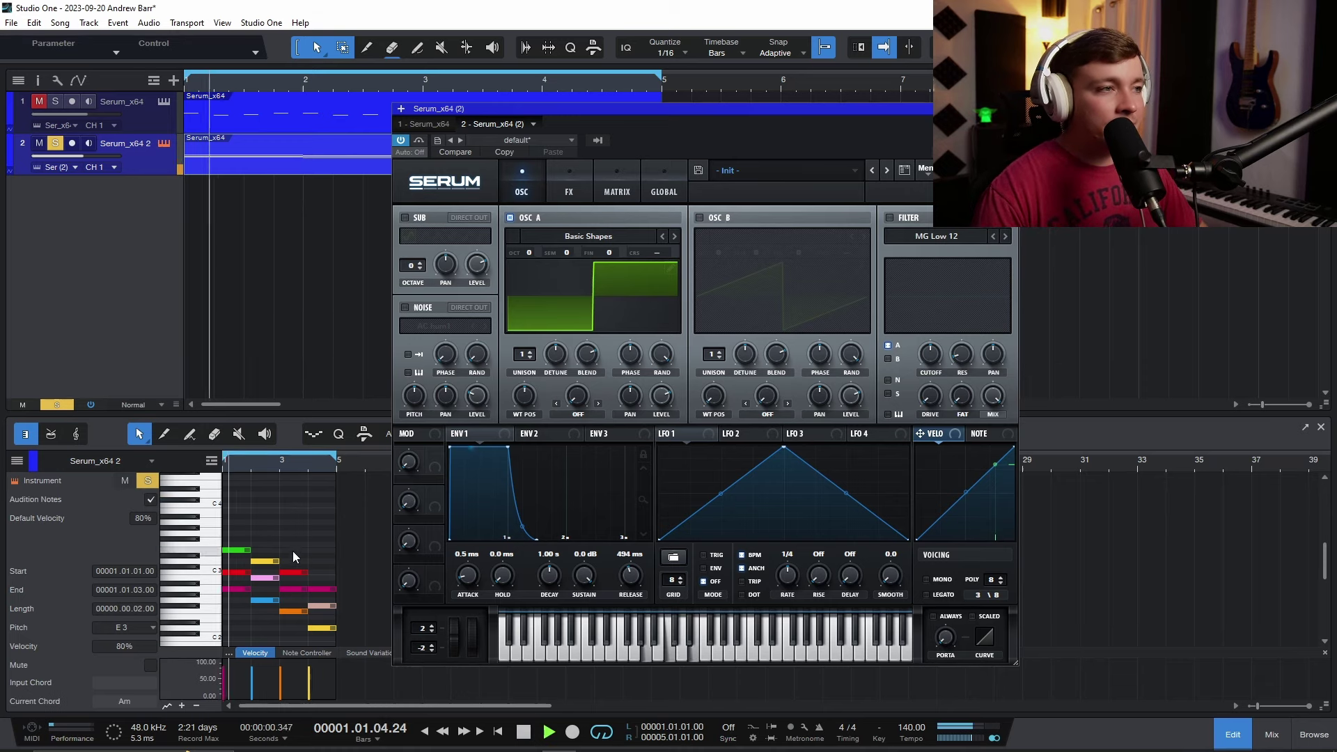
{"action": "scroll", "coordinate": [293, 551], "scroll_direction": "up", "scroll_amount": 3}
{"action": "key", "text": "shift+f"}
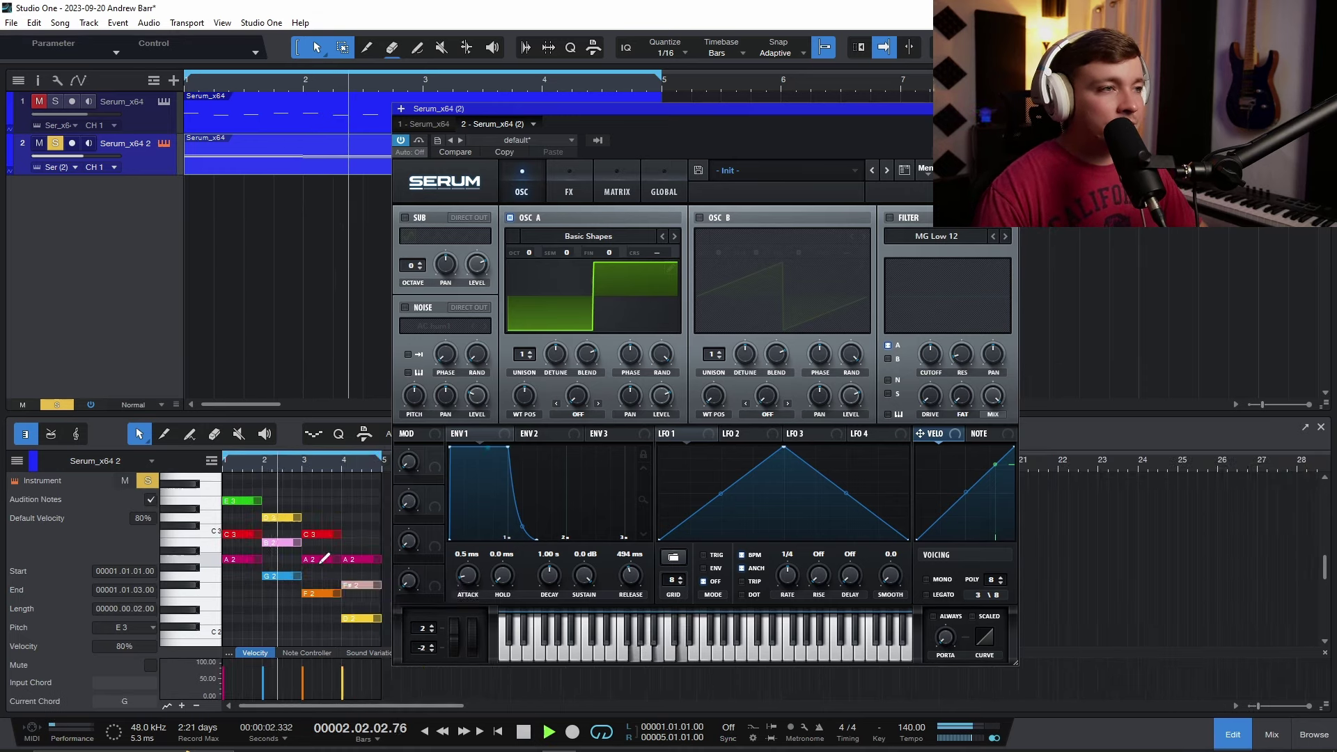
{"action": "left_click_drag", "start_coordinate": [634, 576], "coordinate": [630, 604]}
{"action": "key", "text": "space"}
Set the chord sound's Envelope 1 attack to 120 ms and play the chords from the start
{"action": "left_click_drag", "start_coordinate": [466, 593], "coordinate": [470, 564]}
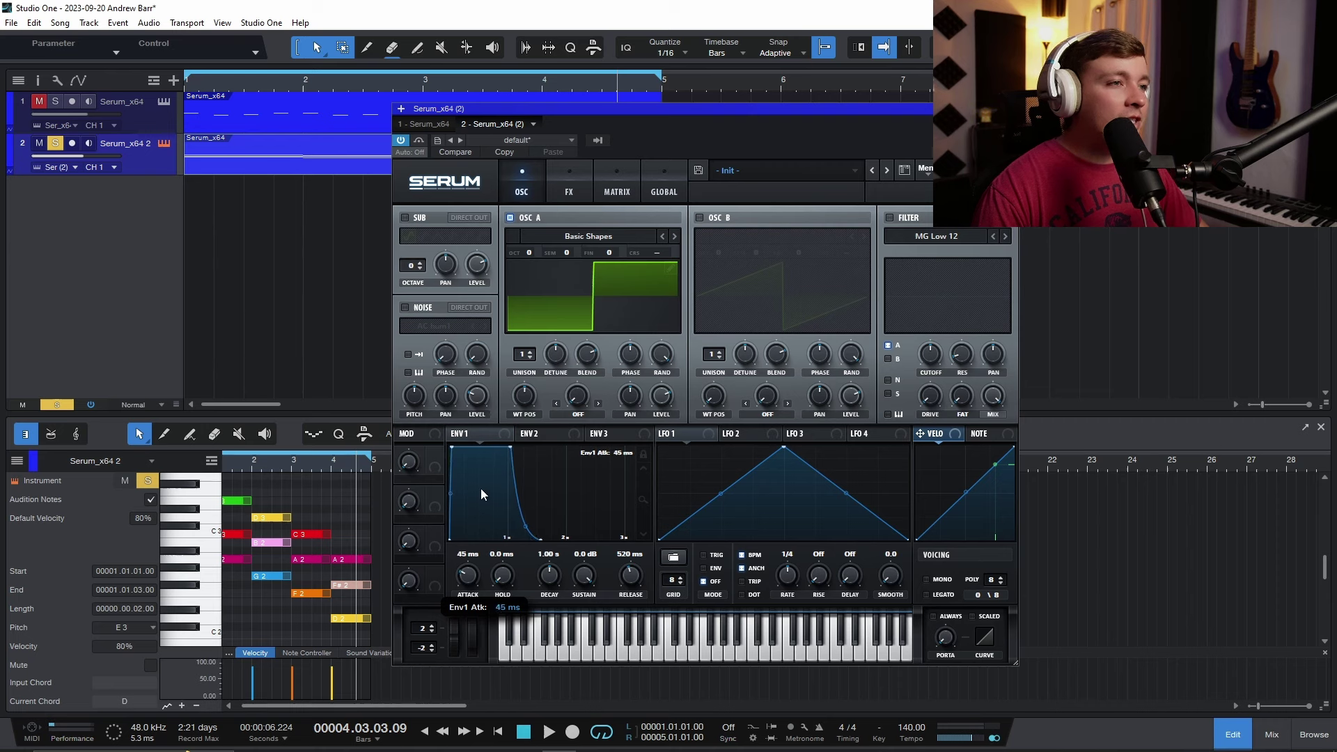
{"action": "left_click_drag", "start_coordinate": [486, 471], "coordinate": [487, 465]}
{"action": "key", "text": "comma"}
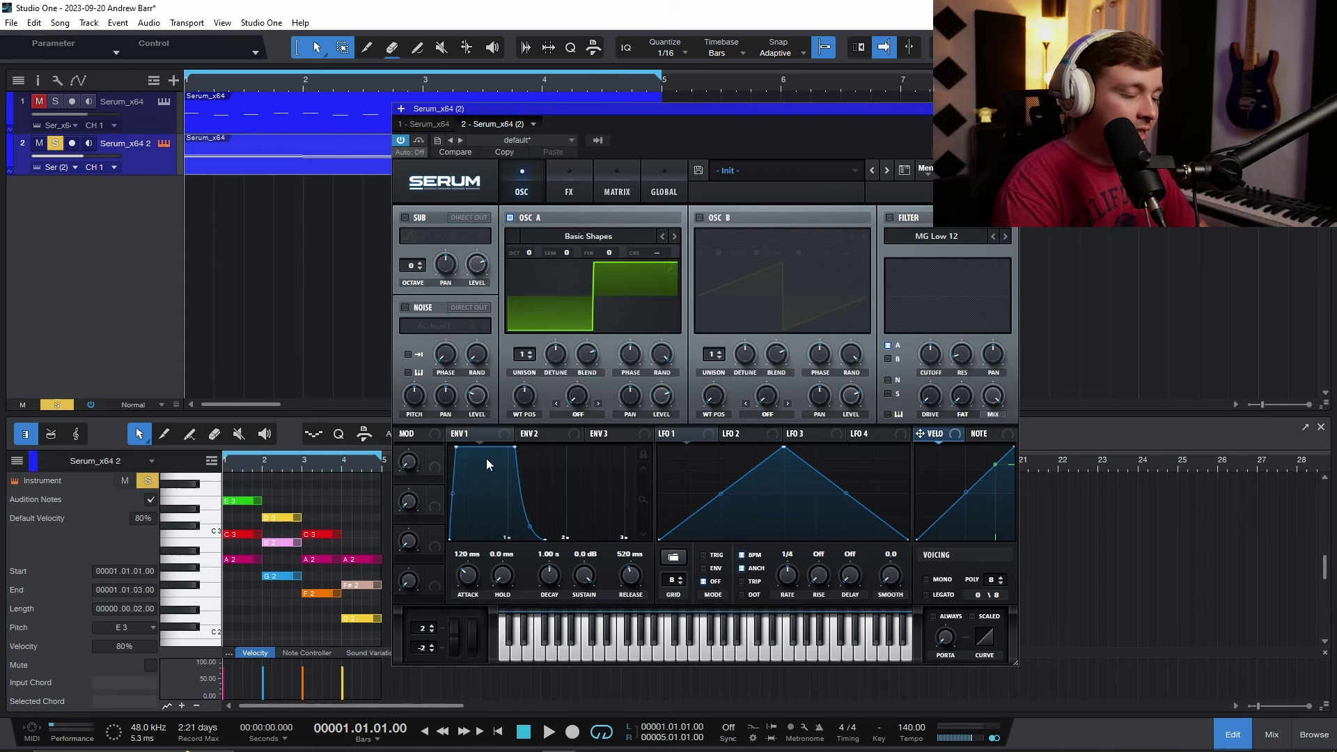
{"action": "key", "text": "space"}
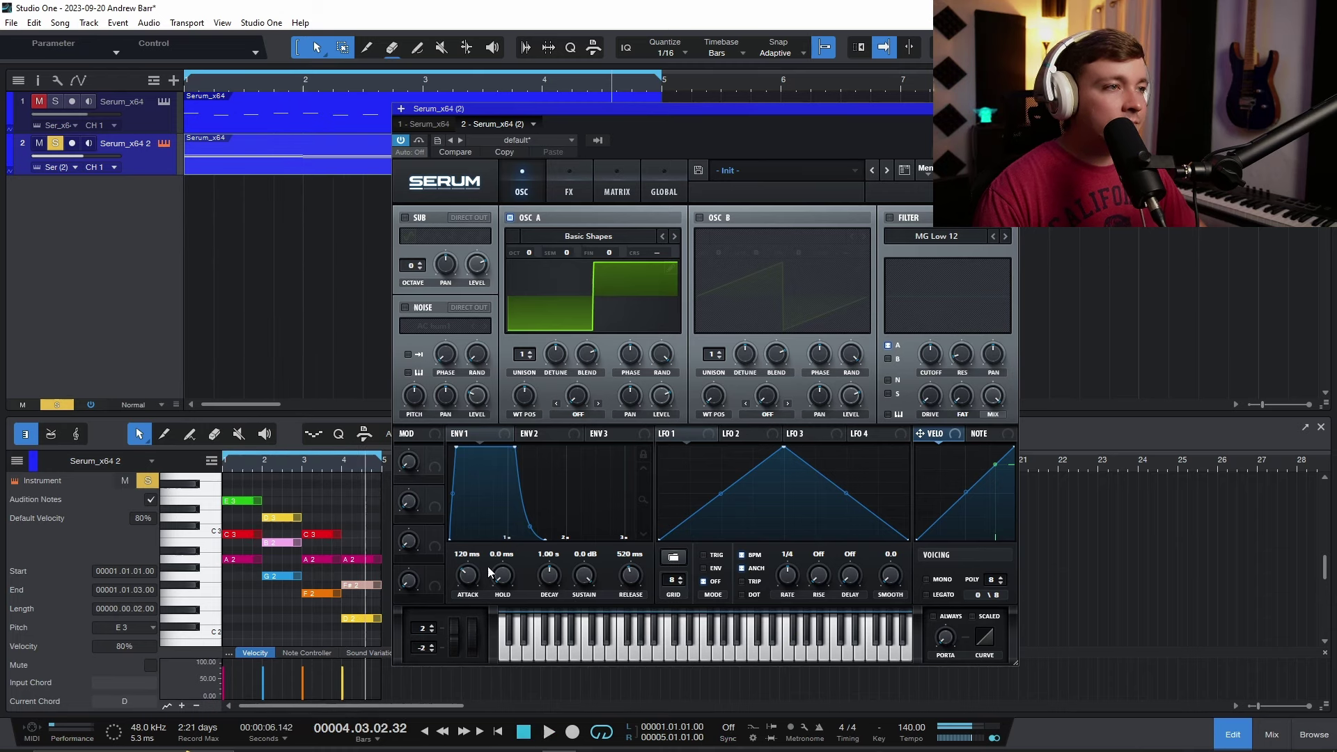
{"action": "key", "text": "space"}
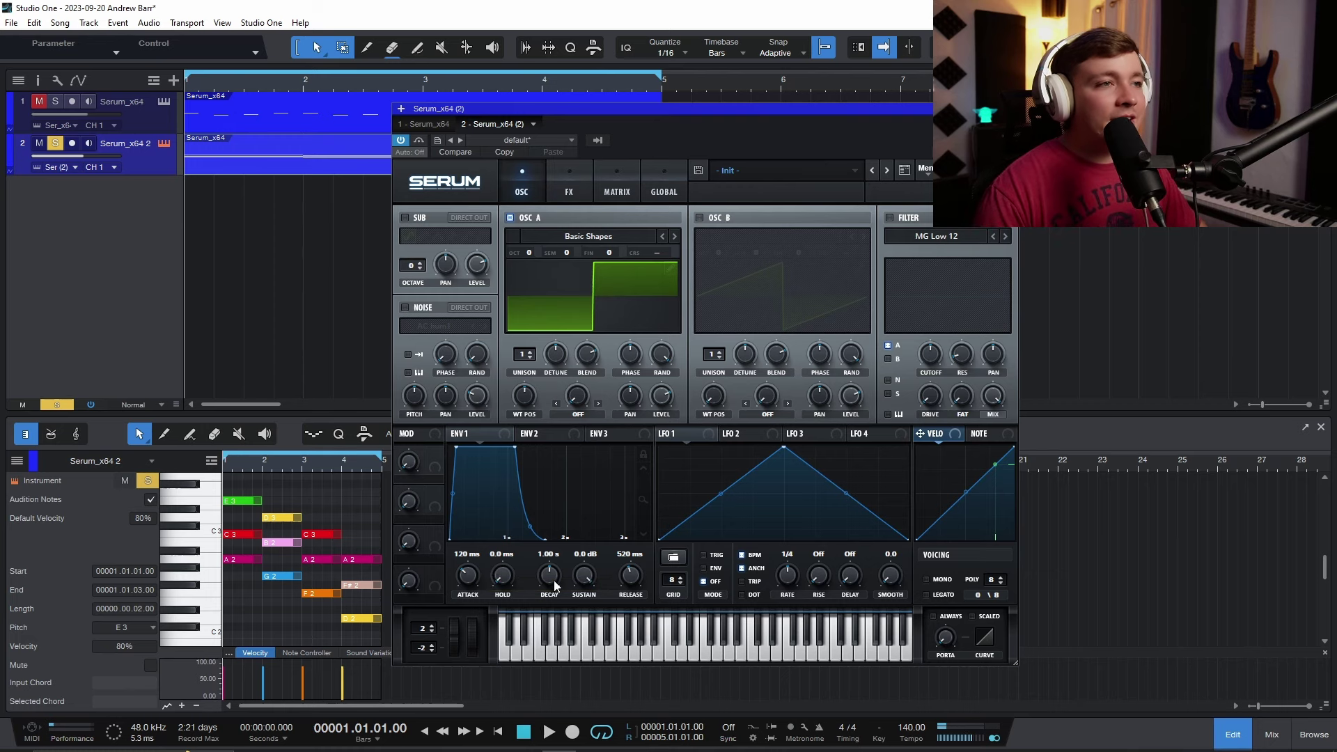
Adjust the chord sound's Envelope 1 to decay 895 ms and sustain -6.2 dB while playing the chords
{"action": "mouse_move", "coordinate": [553, 576]}
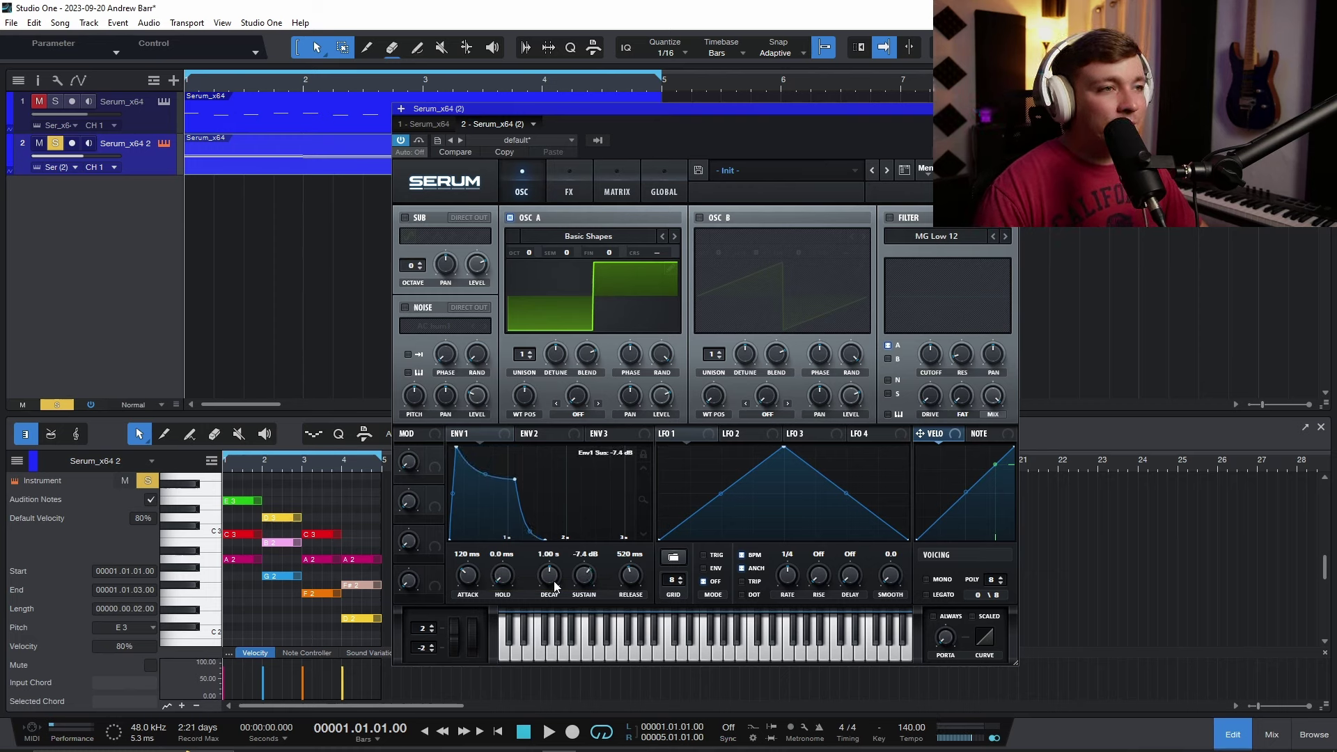
{"action": "left_click_drag", "start_coordinate": [553, 572], "coordinate": [565, 581]}
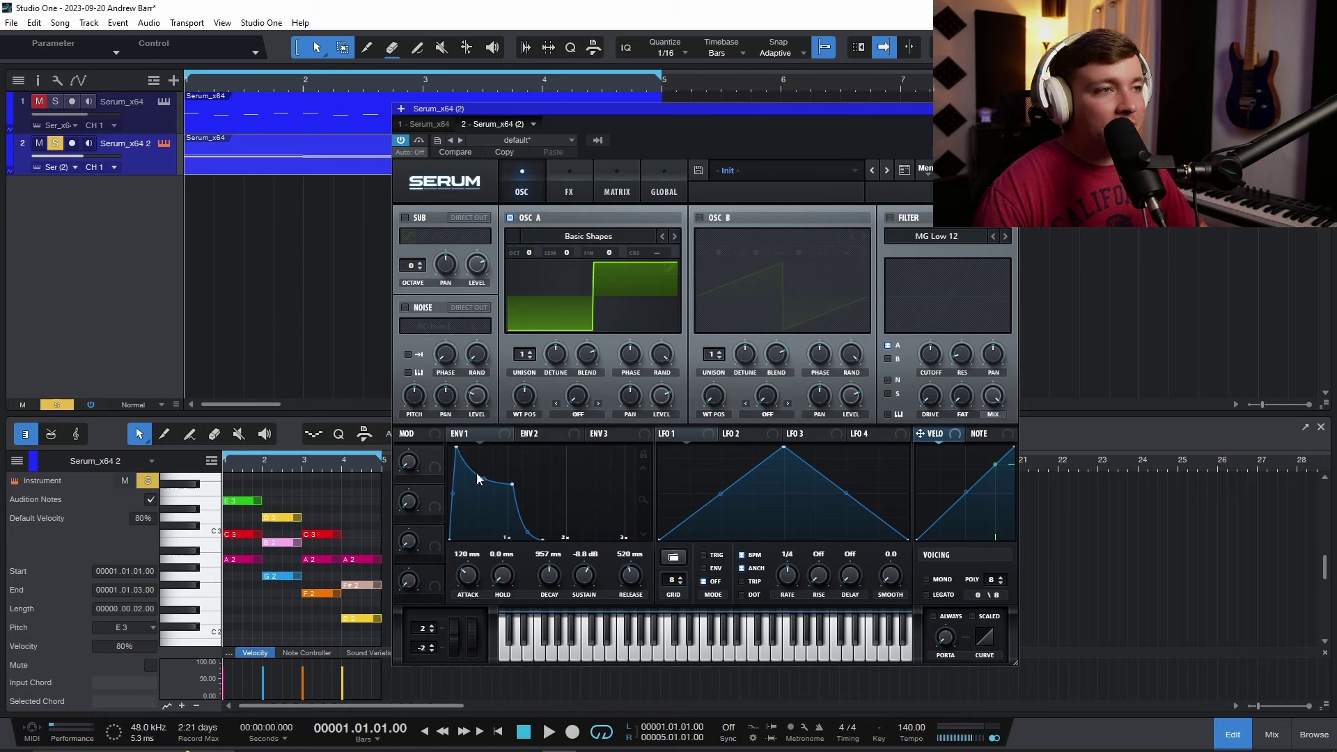
{"action": "key", "text": "space"}
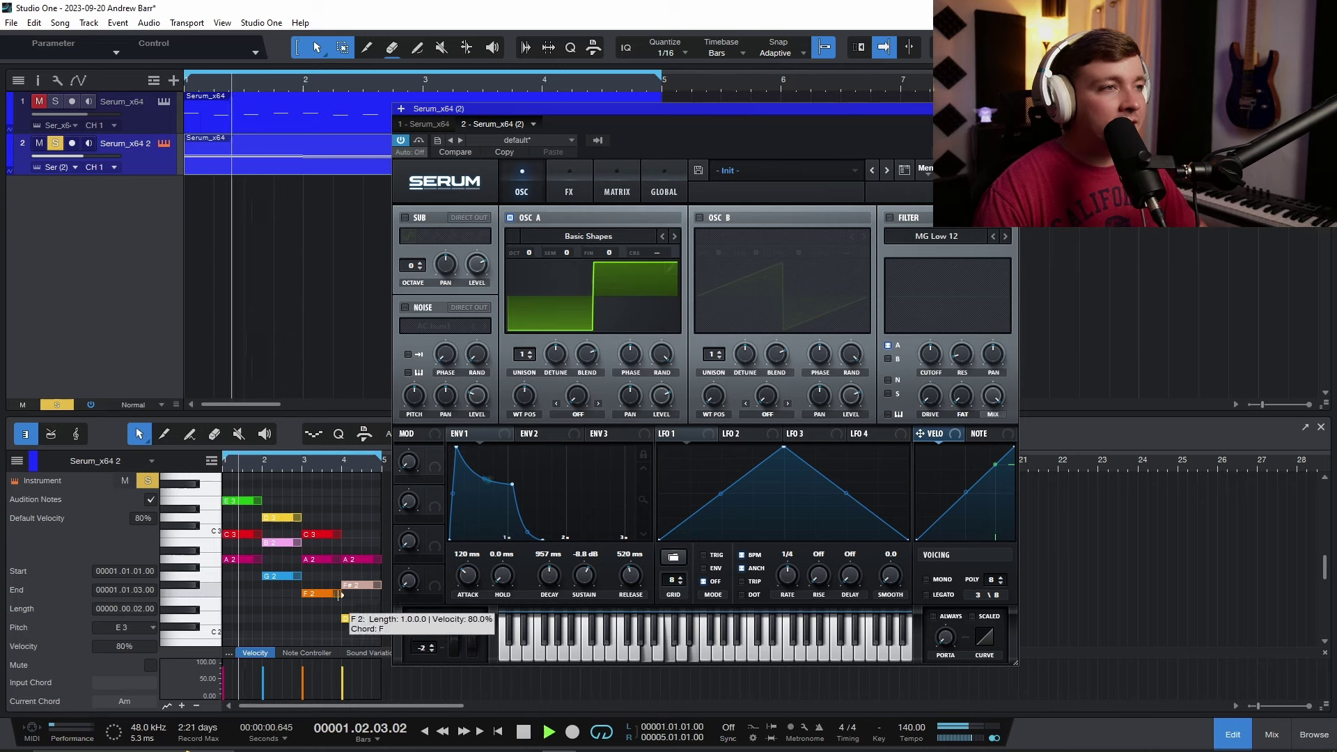
{"action": "left_click_drag", "start_coordinate": [553, 582], "coordinate": [591, 534]}
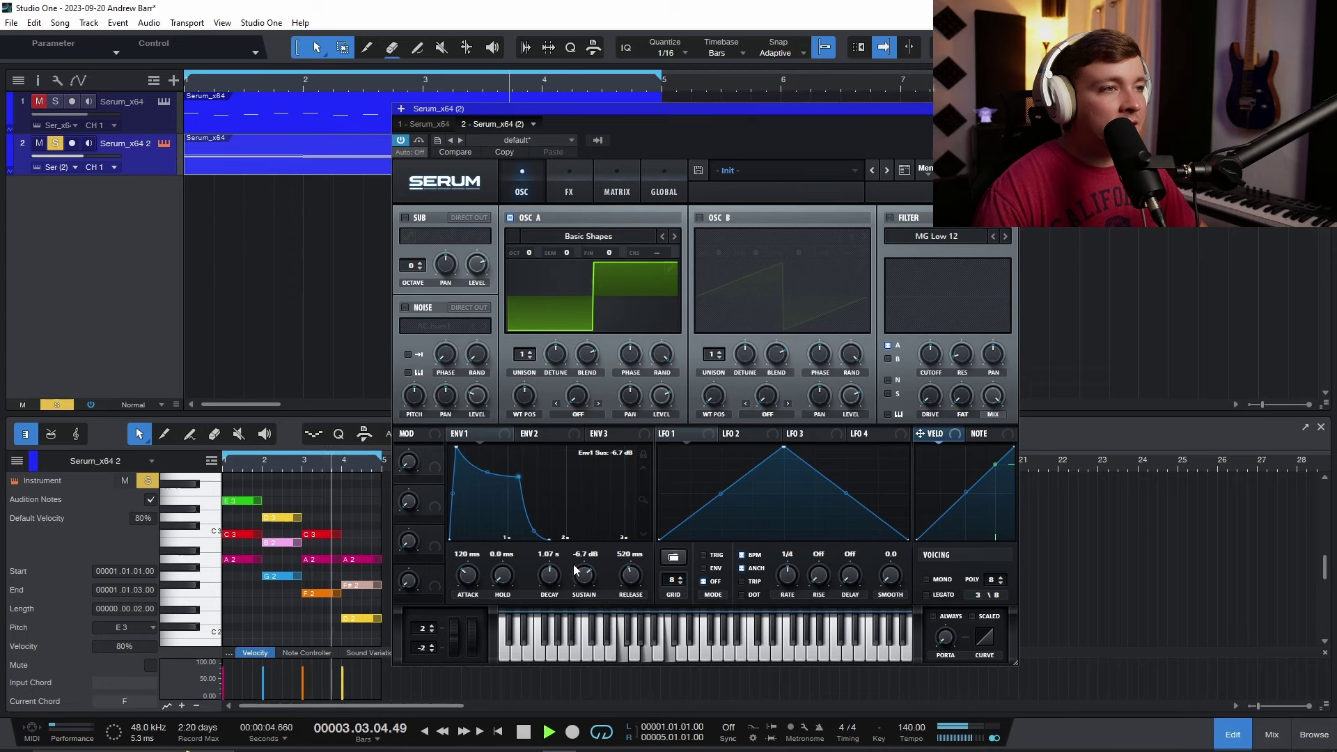
{"action": "left_click_drag", "start_coordinate": [551, 574], "coordinate": [585, 579]}
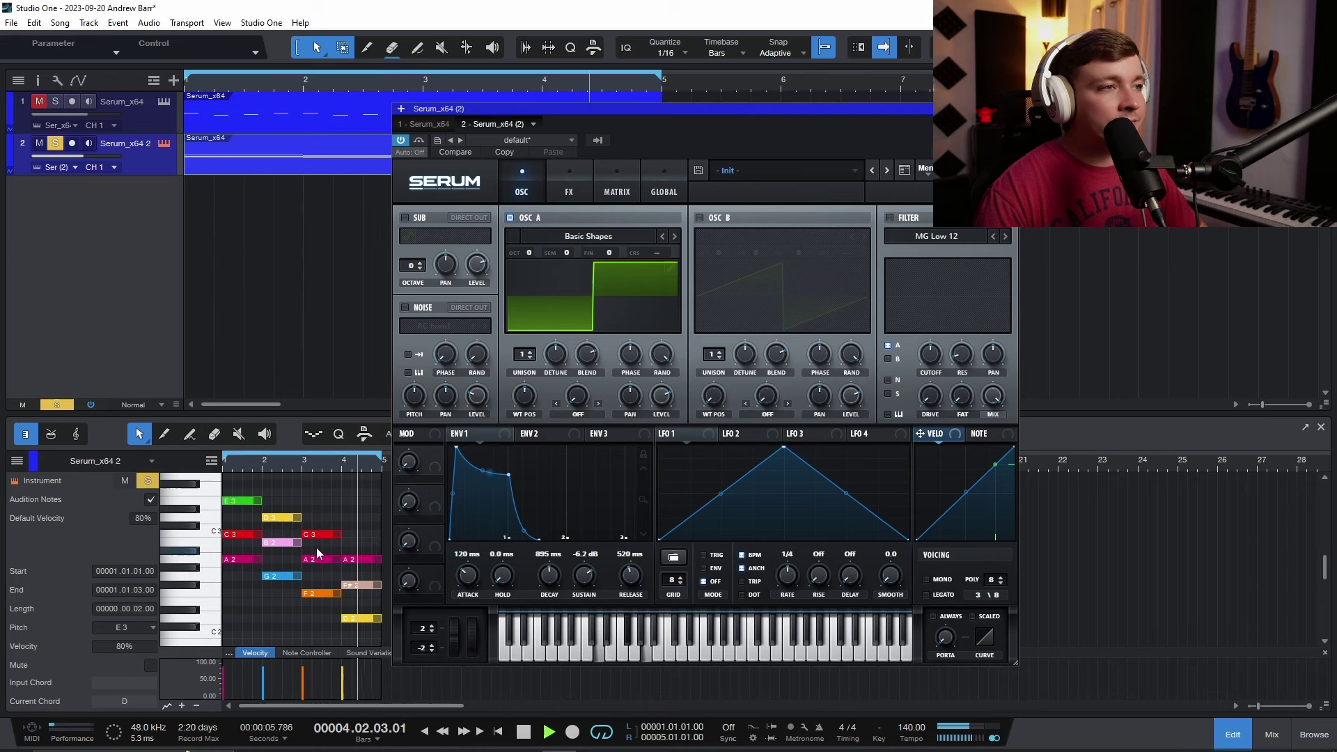
{"action": "key", "text": "space"}
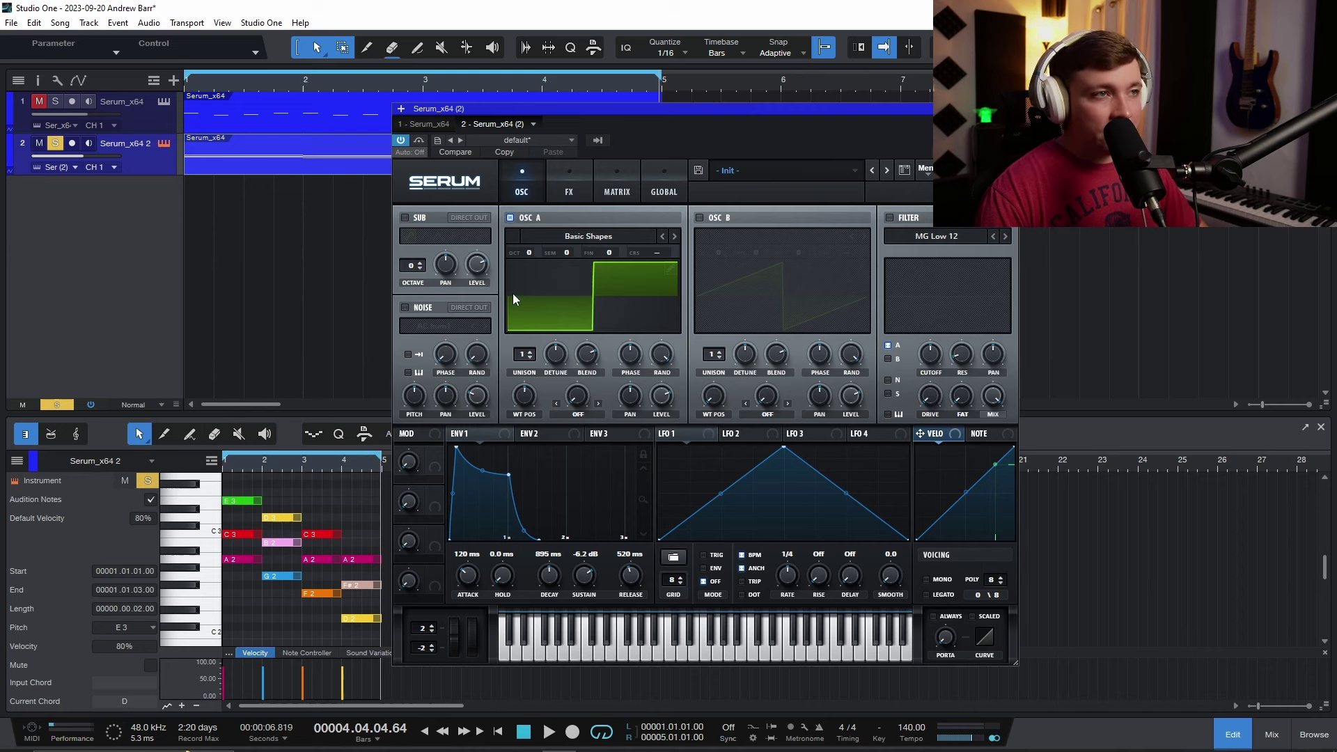
Set Oscillator A of the chord sound to 3 unison voices with a detune of 0.11
{"action": "left_click_drag", "start_coordinate": [522, 361], "coordinate": [521, 350]}
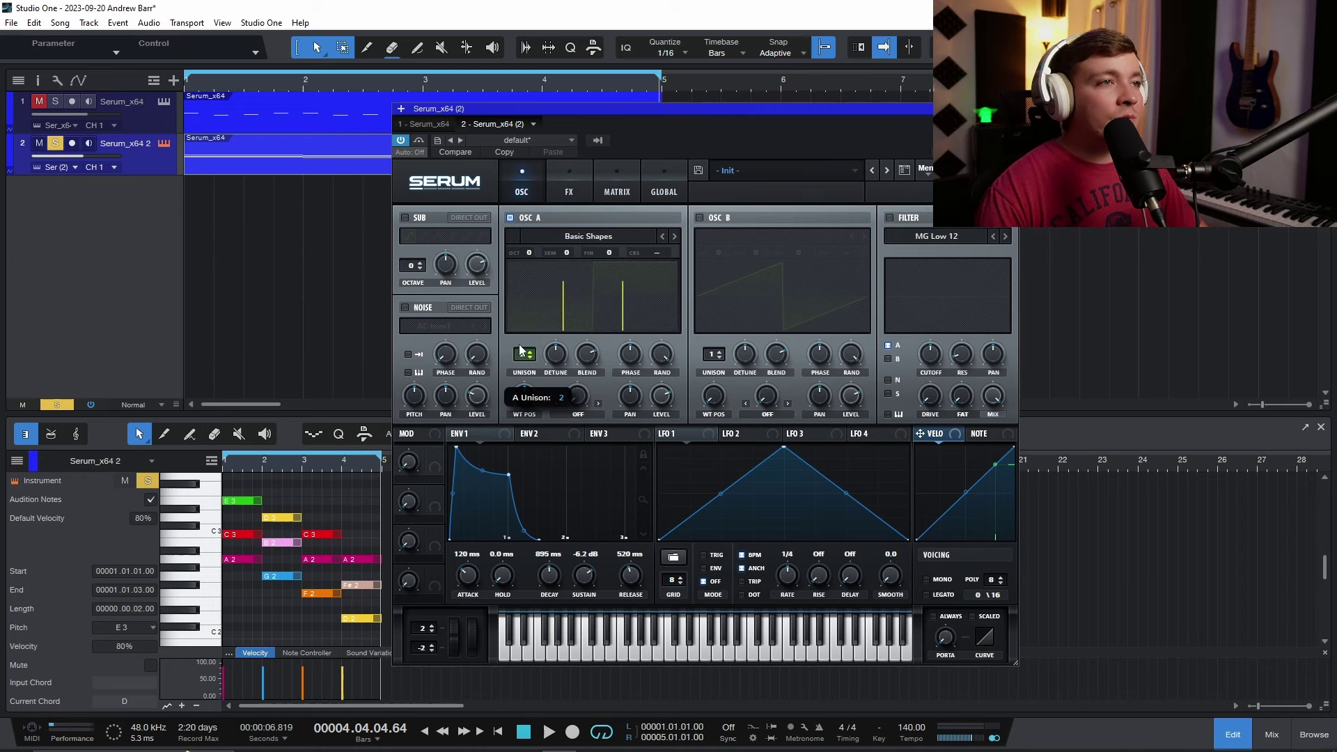
{"action": "left_click", "coordinate": [559, 362]}
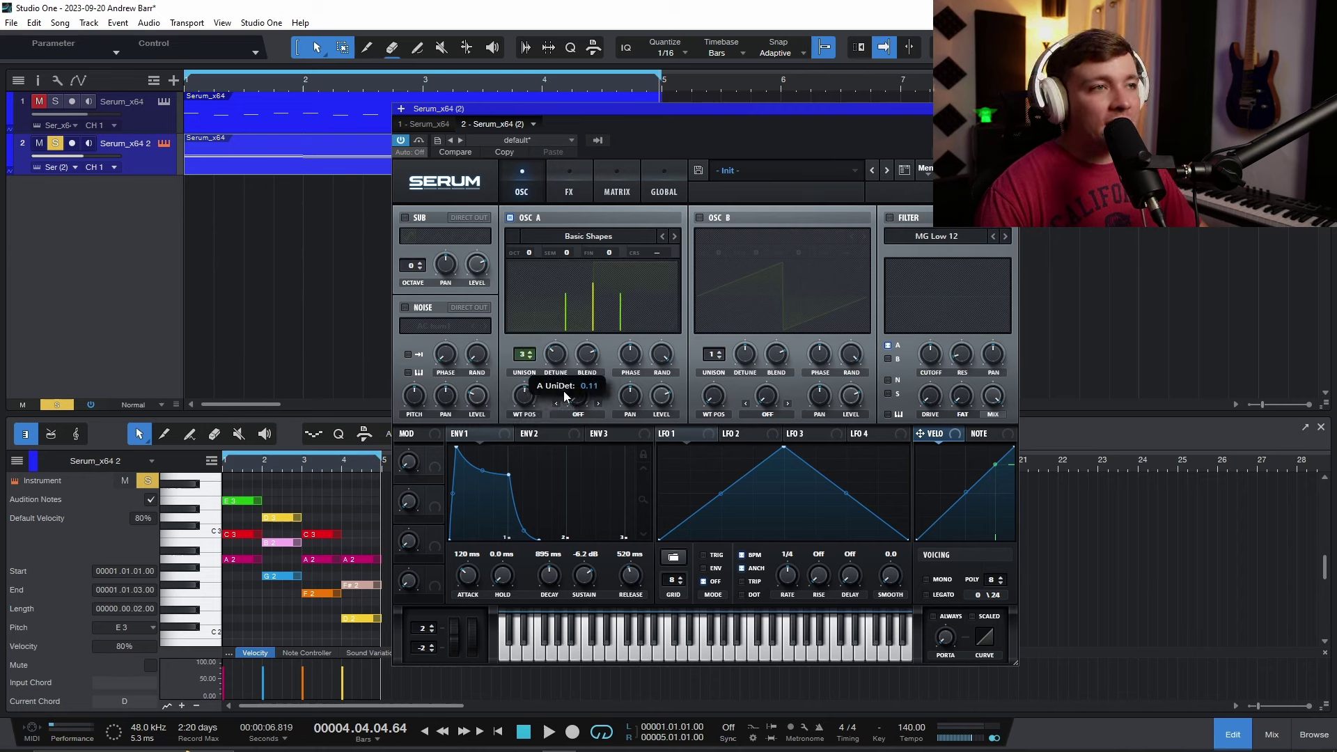
{"action": "left_click", "coordinate": [152, 122]}
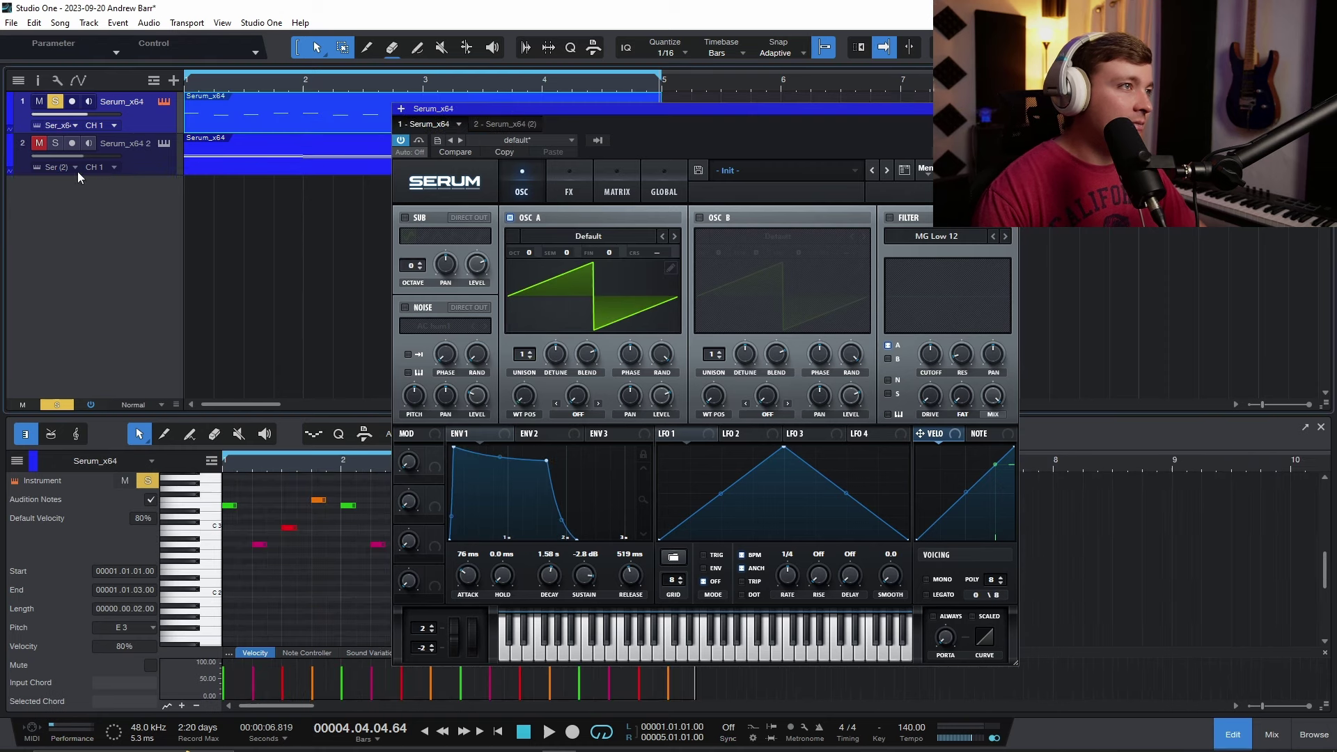
{"action": "left_click", "coordinate": [153, 171]}
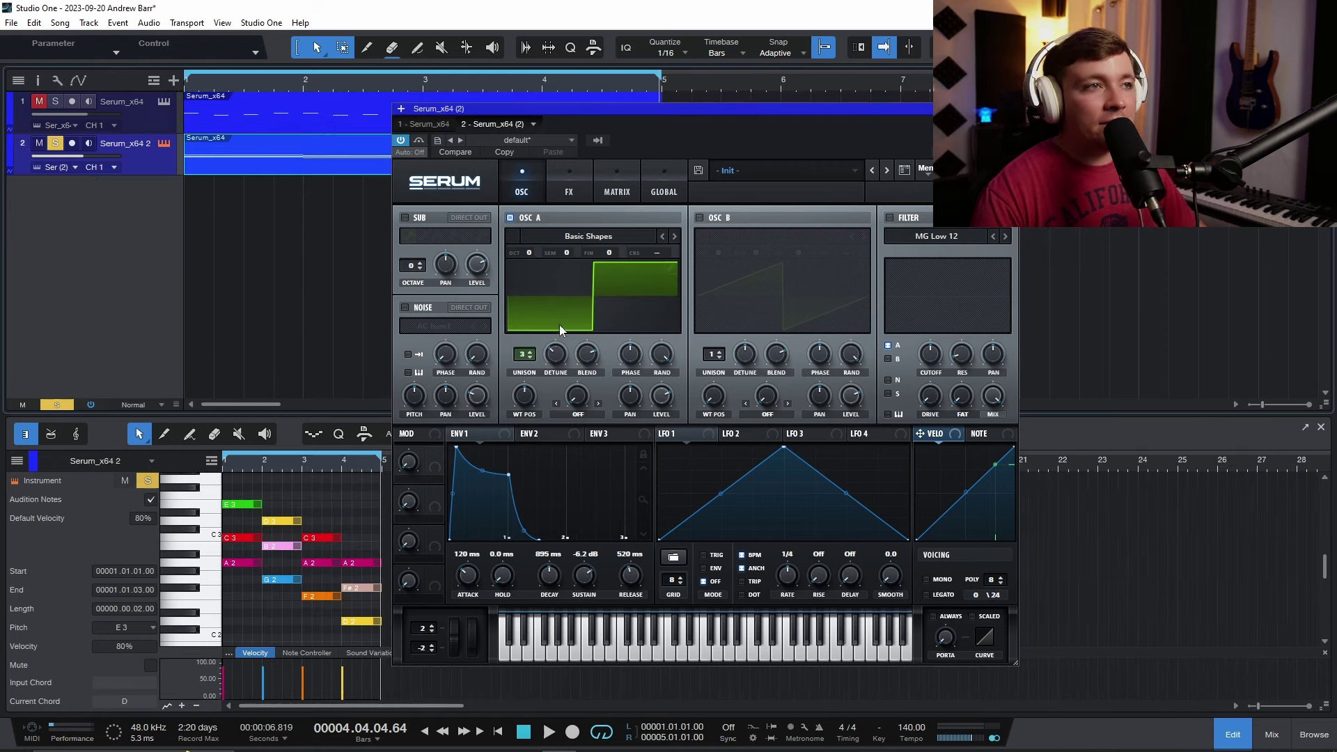
{"action": "left_click", "coordinate": [523, 353]}
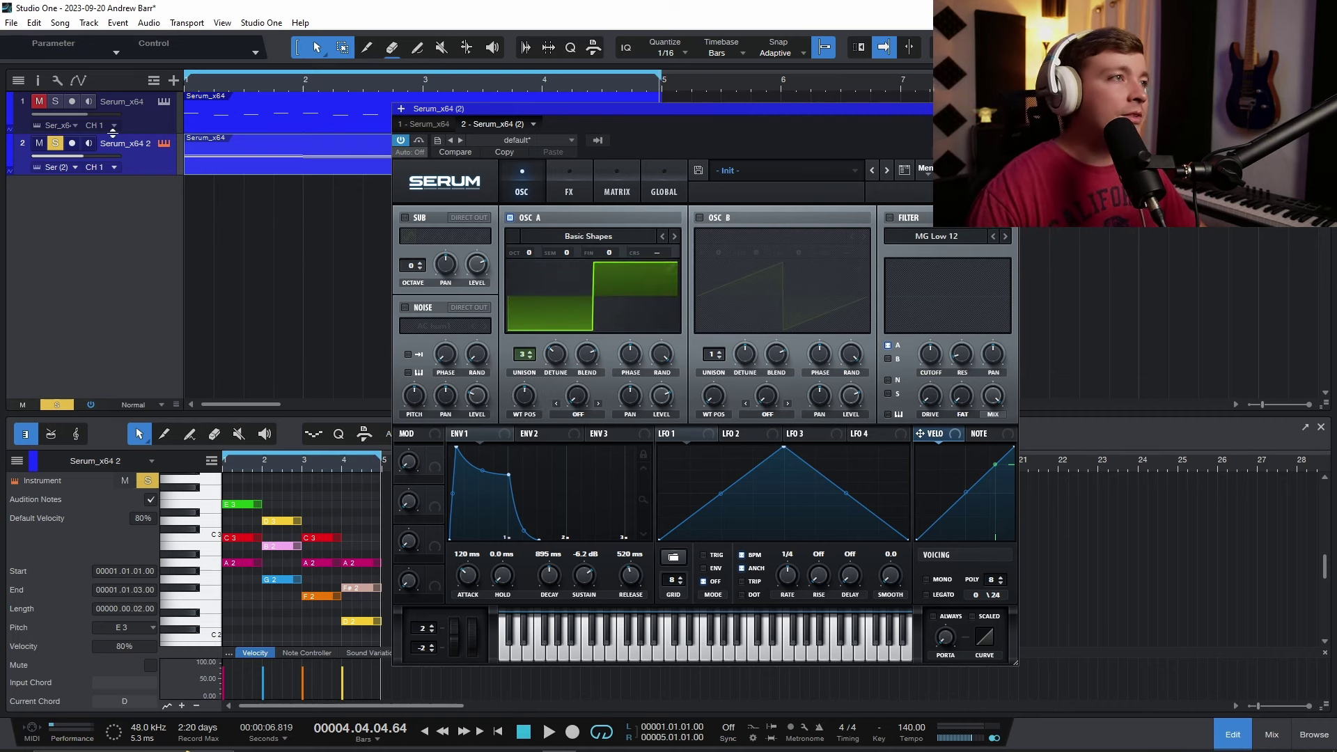
Solo the first Serum track together with the second and play the melody and chords from the start
{"action": "left_click", "coordinate": [56, 104]}
{"action": "key", "text": "space"}
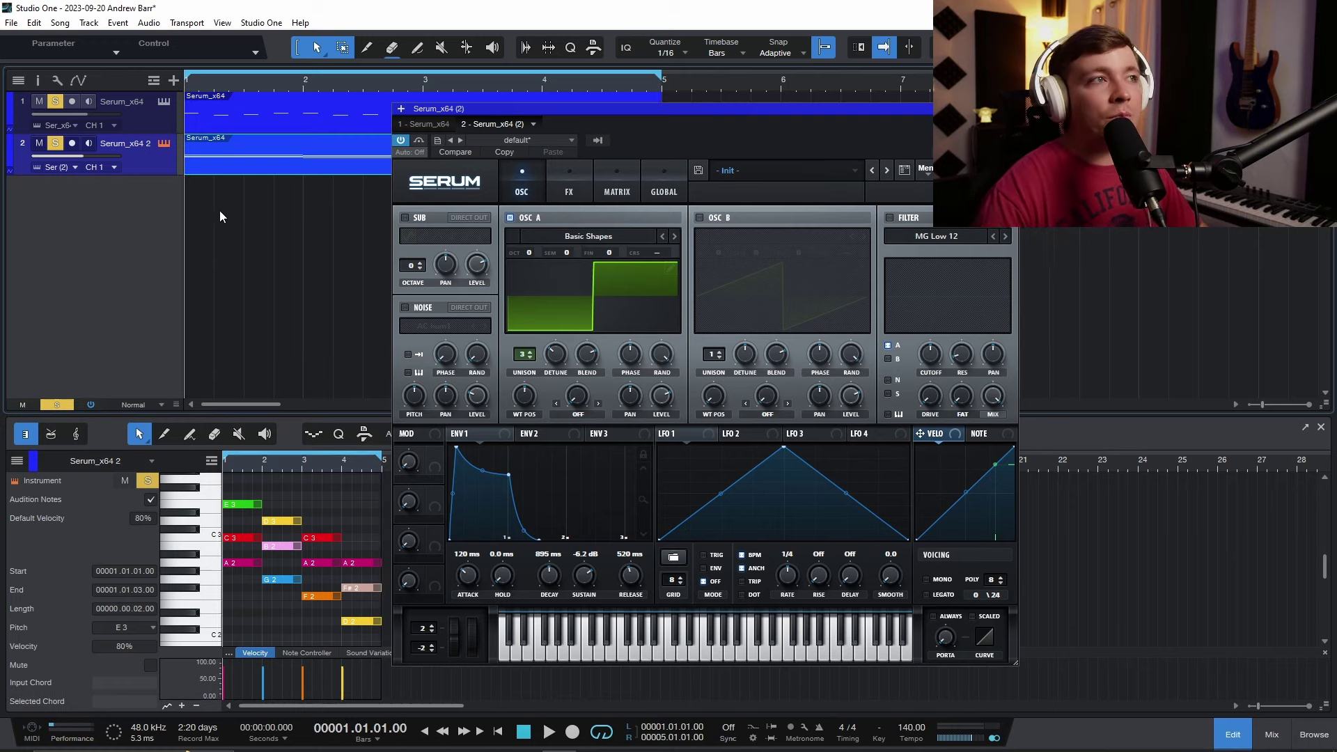
{"action": "key", "text": "space"}
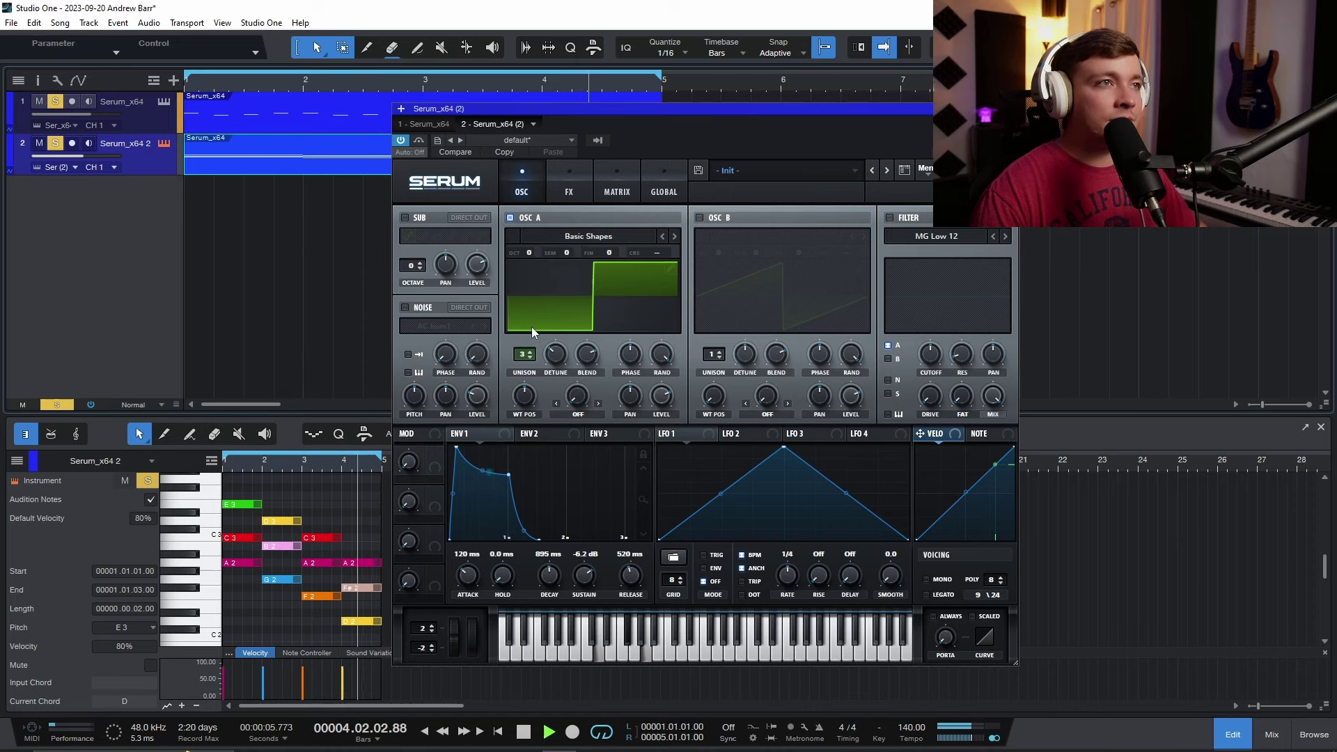
{"action": "key", "text": "space"}
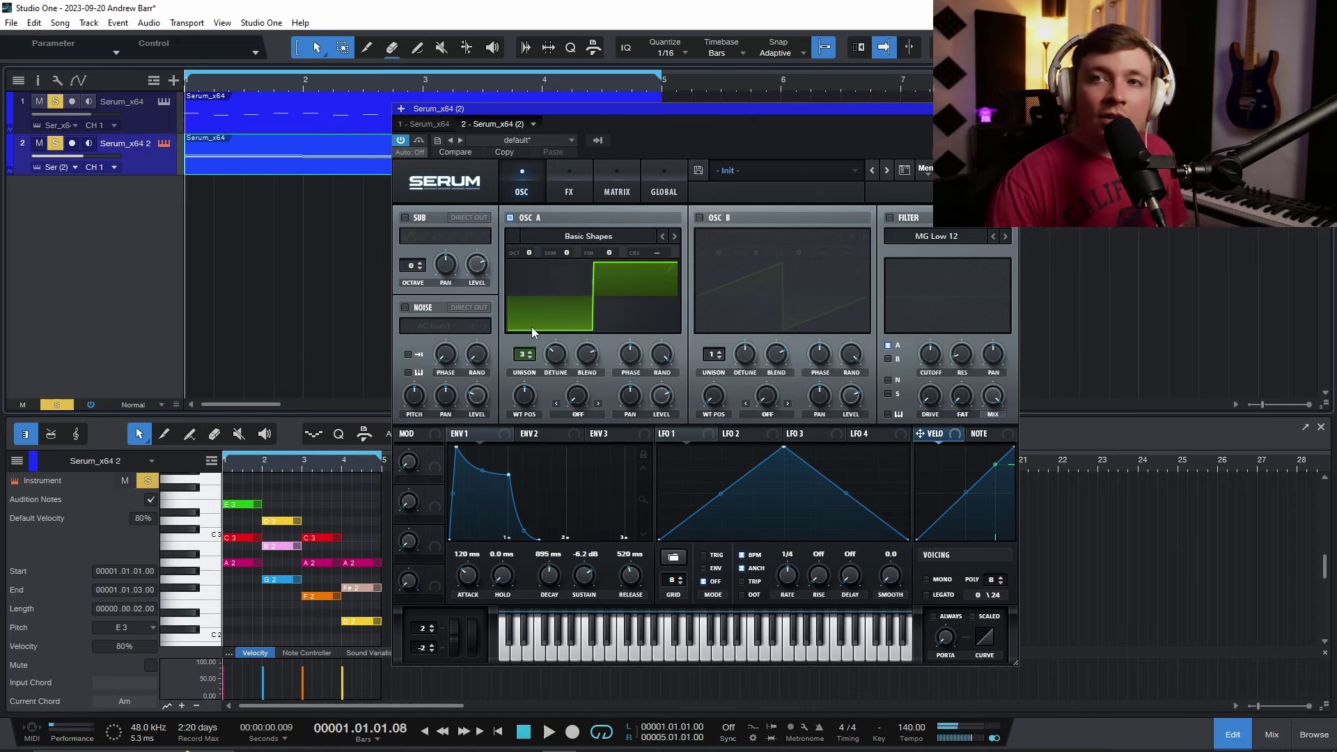